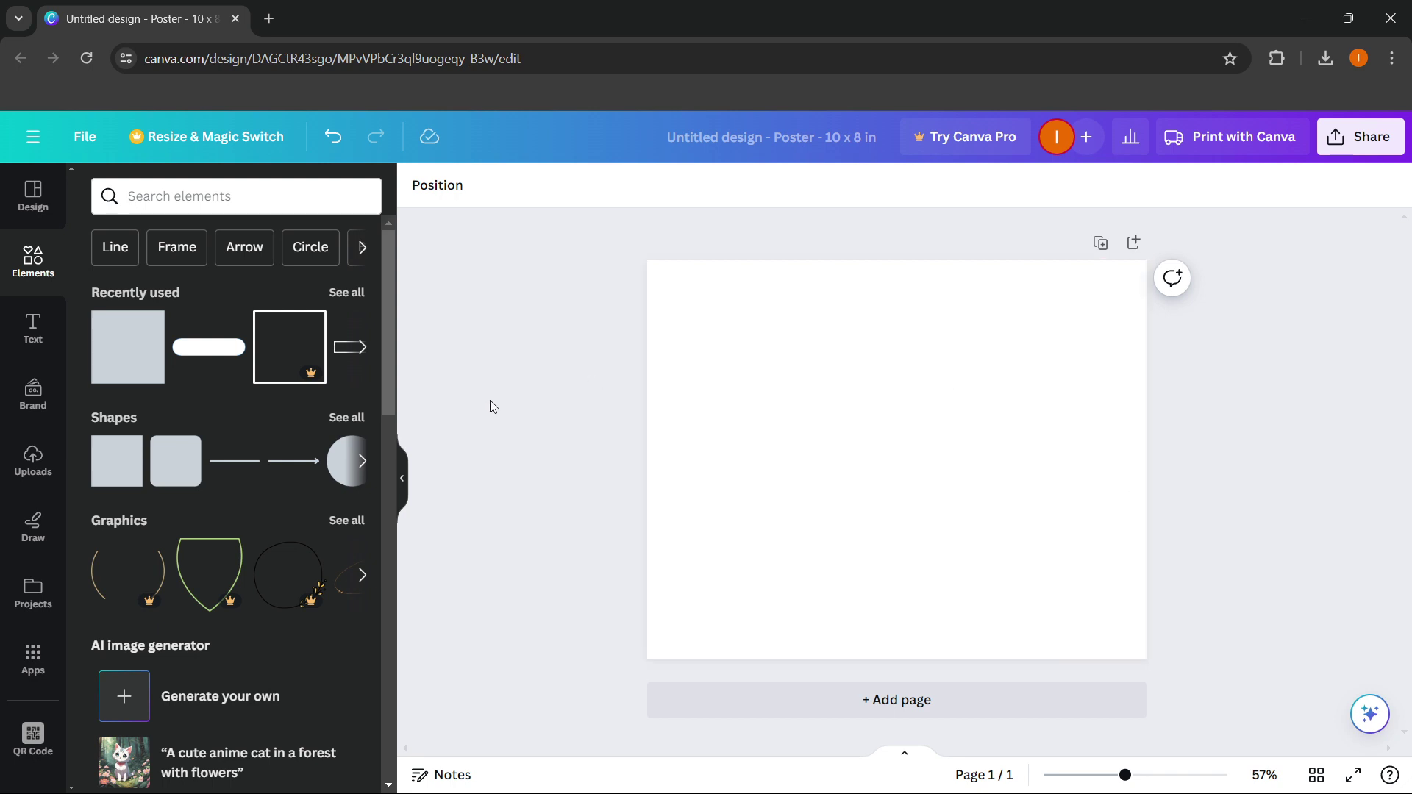
Open the Elements panel and show all Graphics
click(30, 261)
click(346, 522)
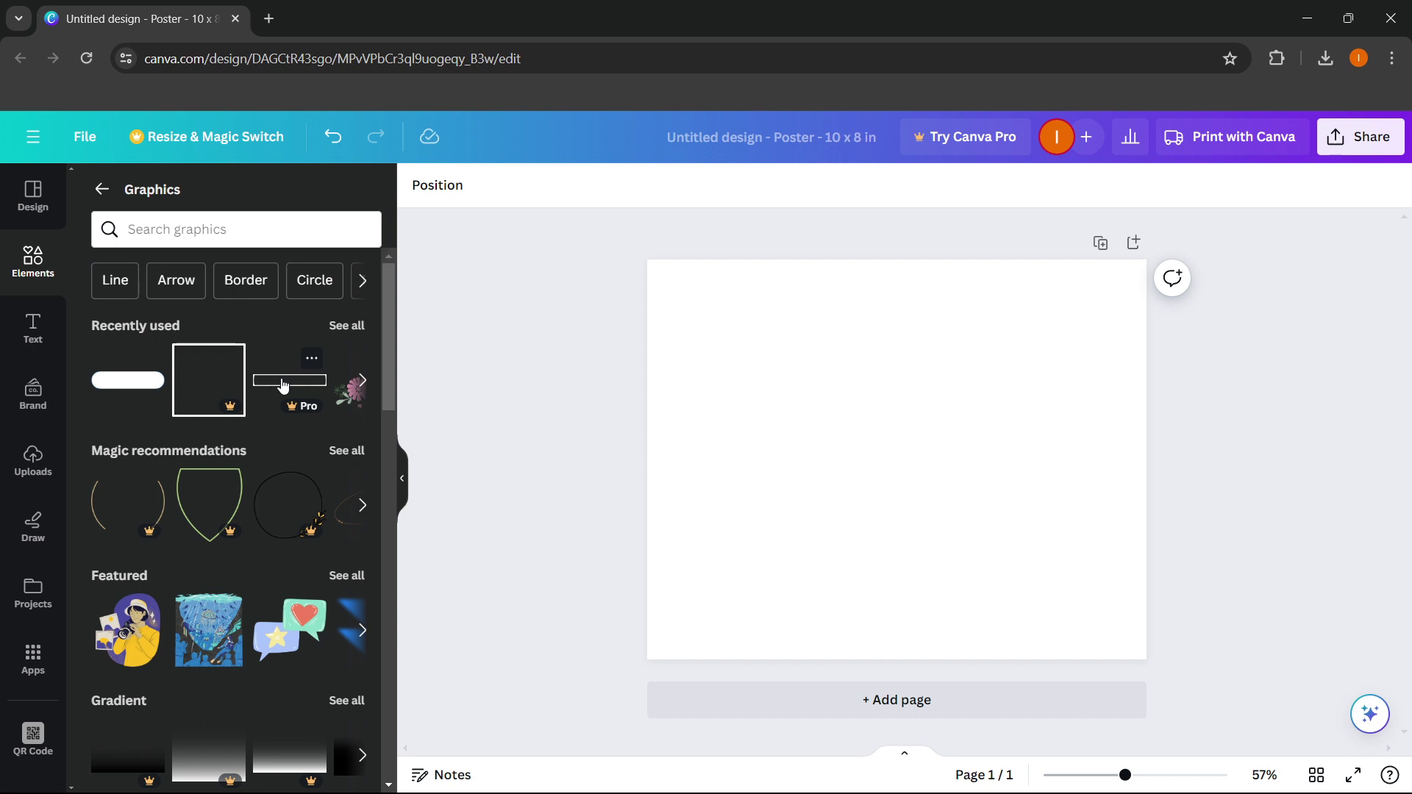
Search graphics for 'box', then add a thin outlined box, enlarged and centred horizontally
click(242, 230)
text(box)
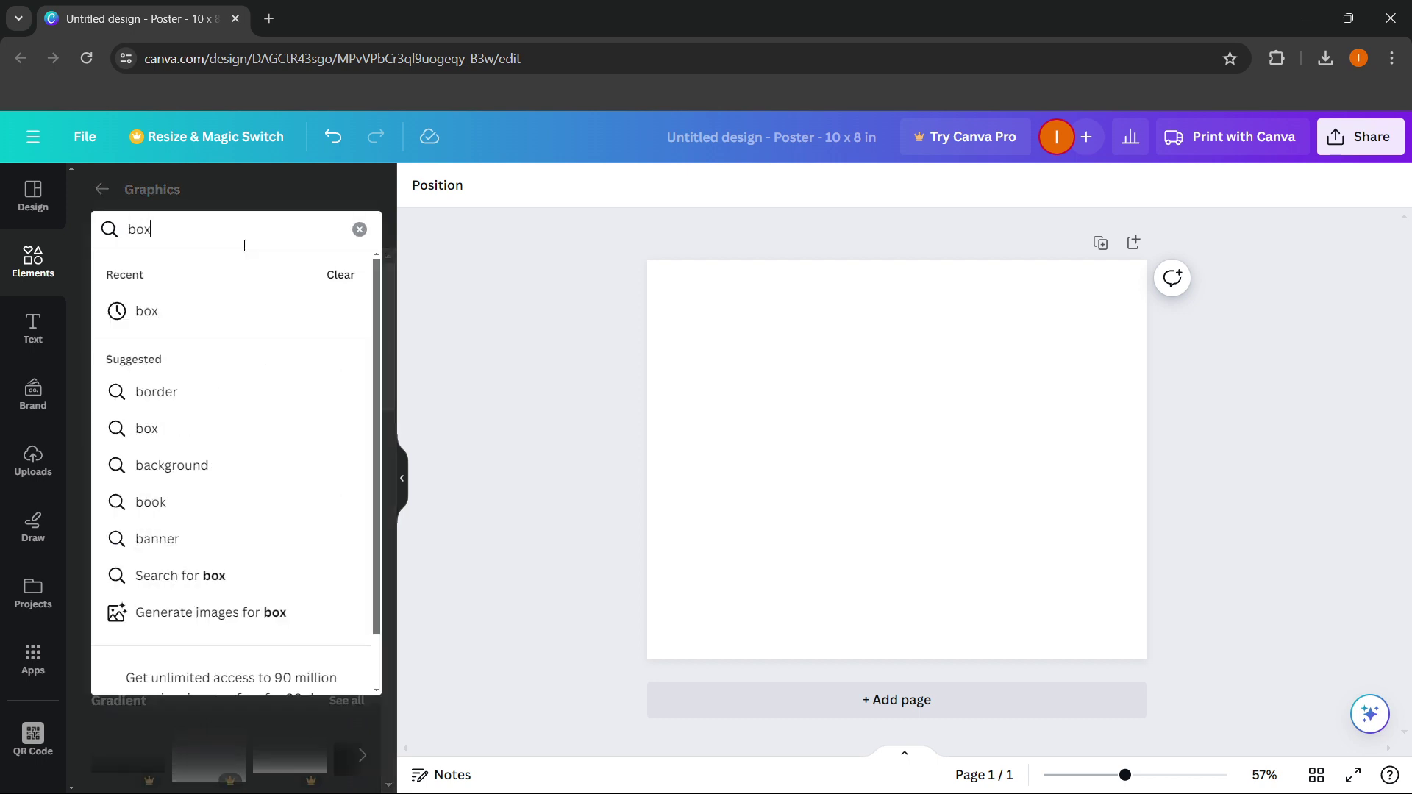
key(Return)
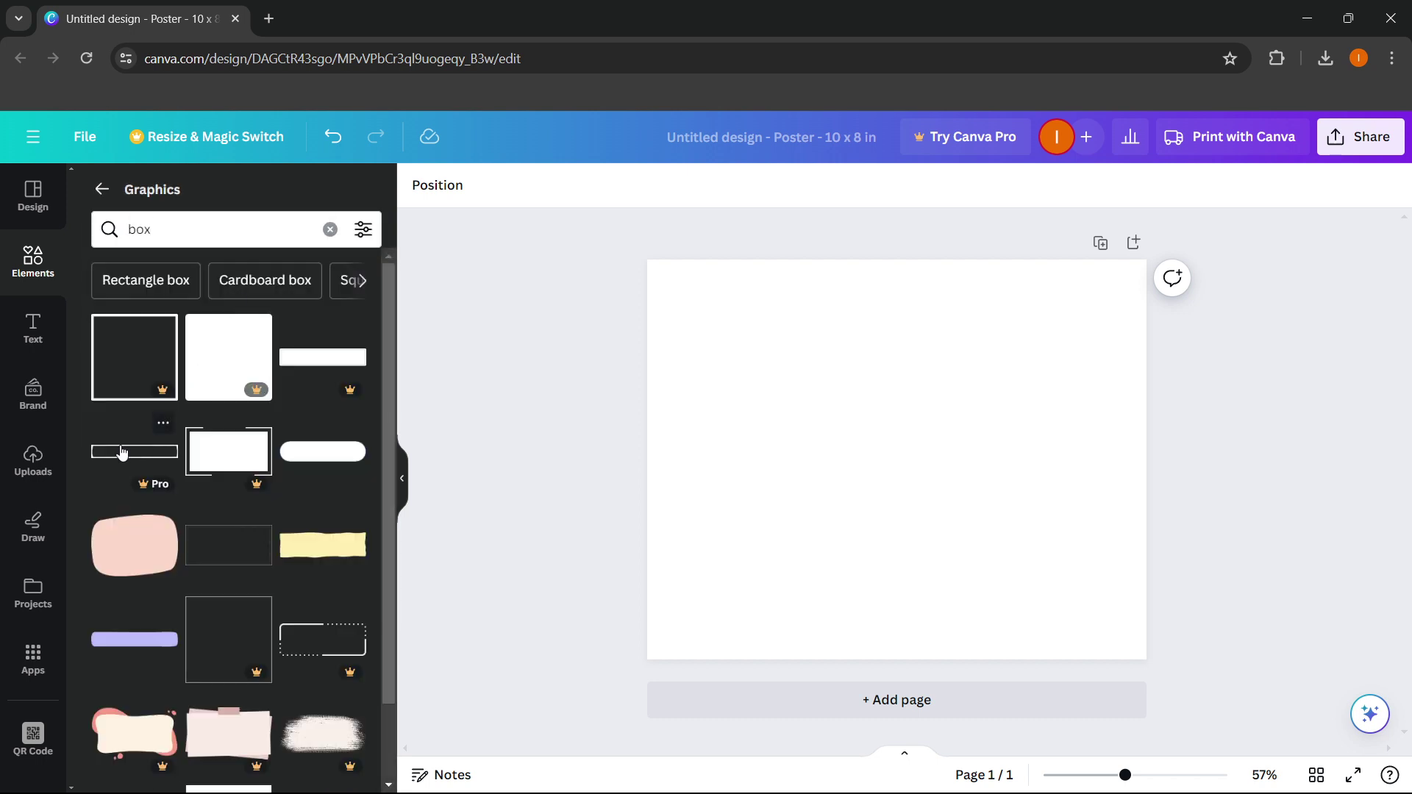
click(122, 452)
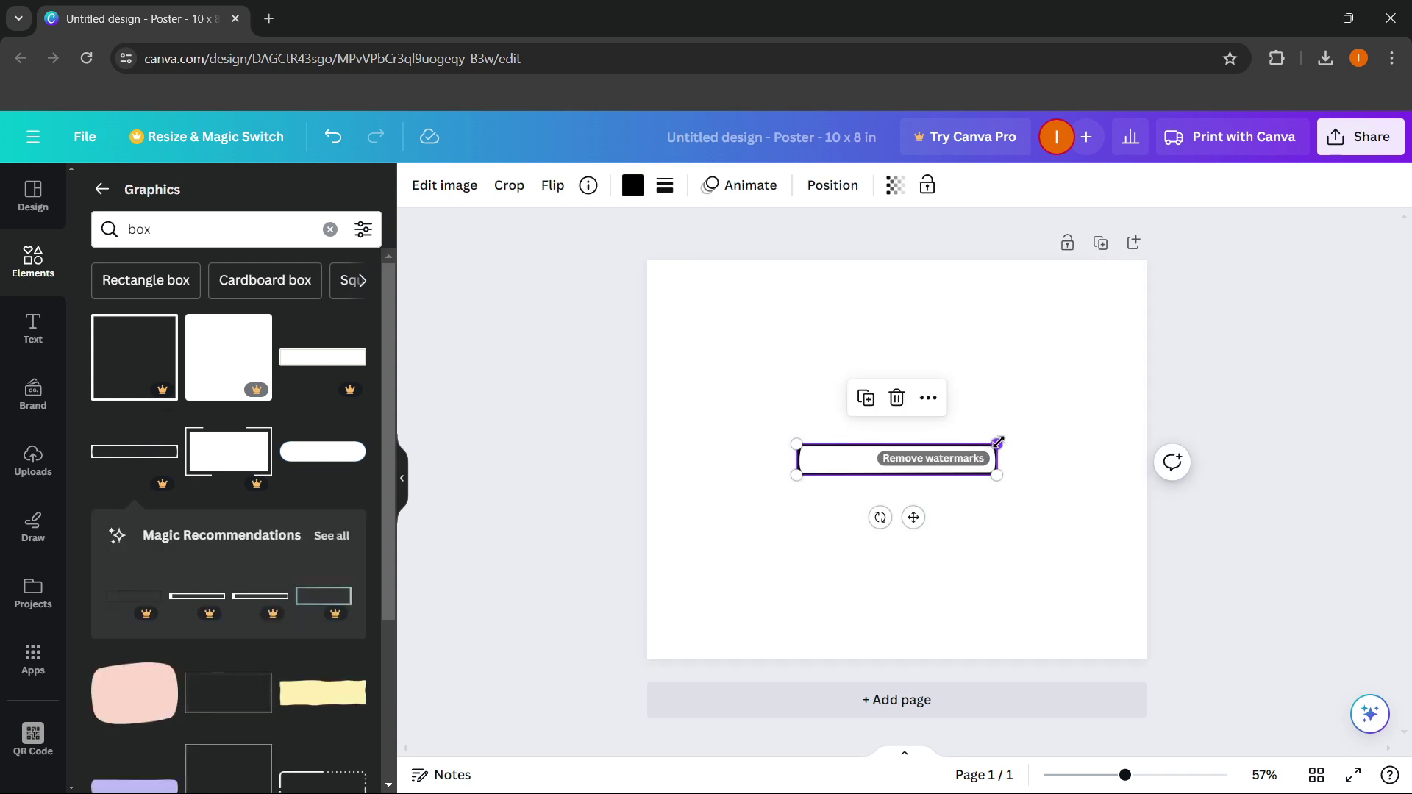
drag(998, 442, 1097, 401)
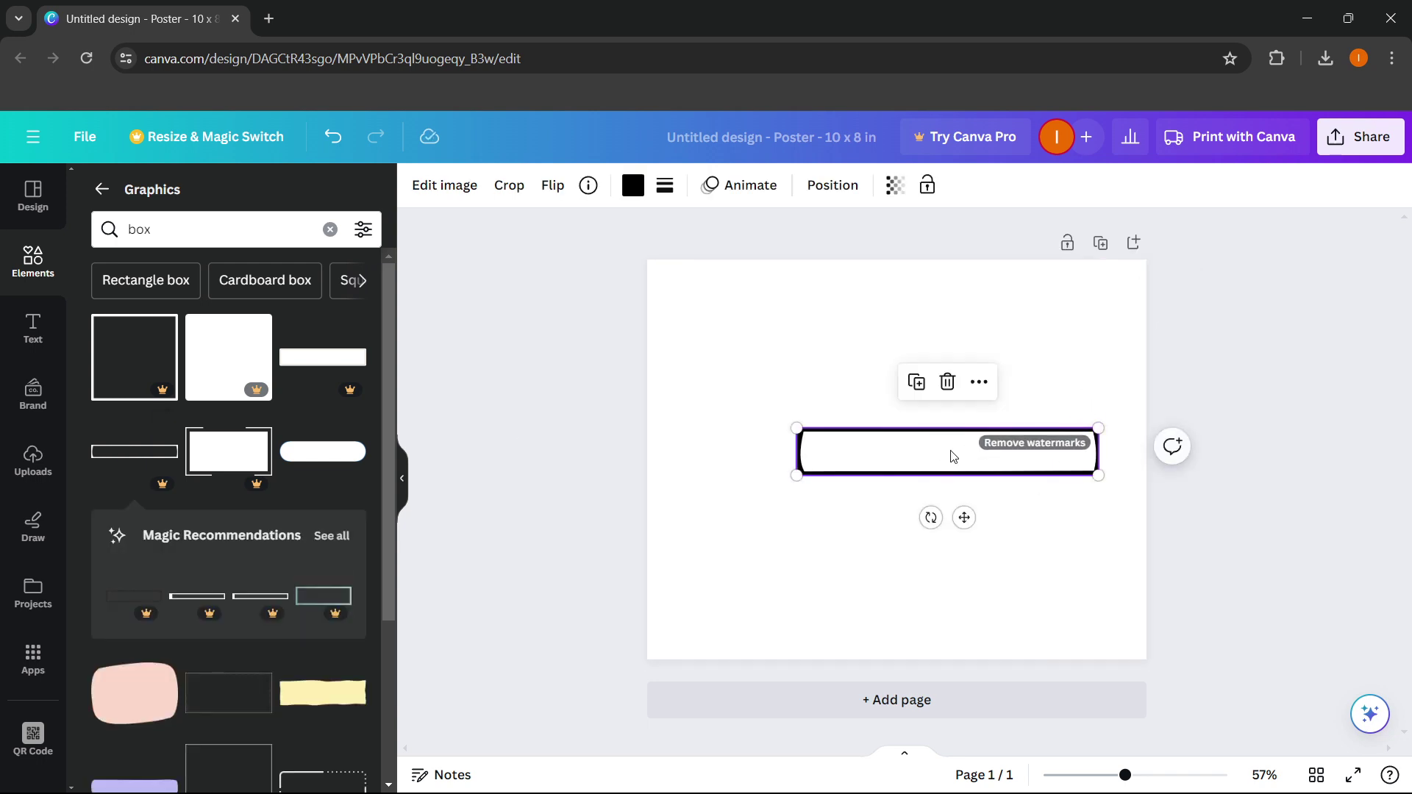
drag(951, 456, 885, 461)
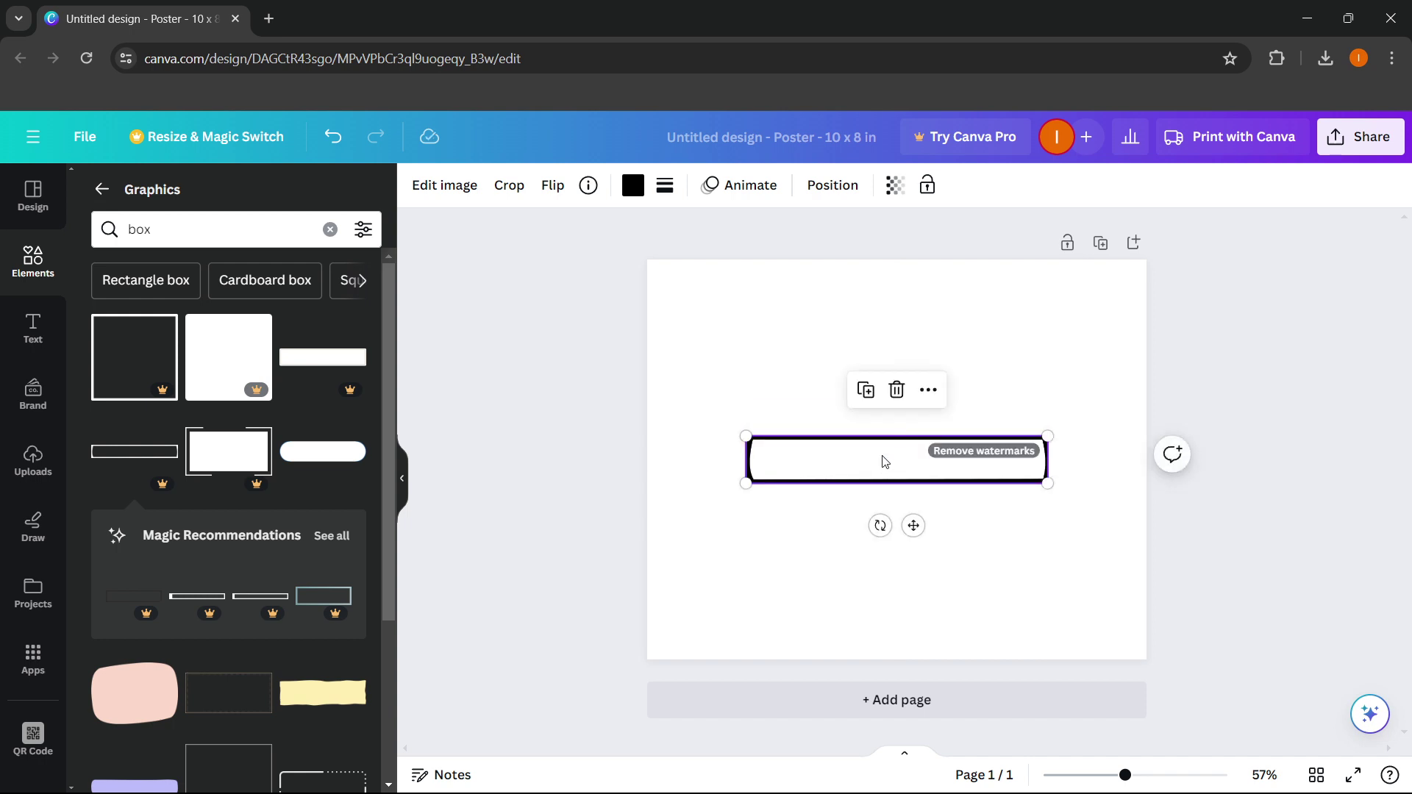
click(812, 366)
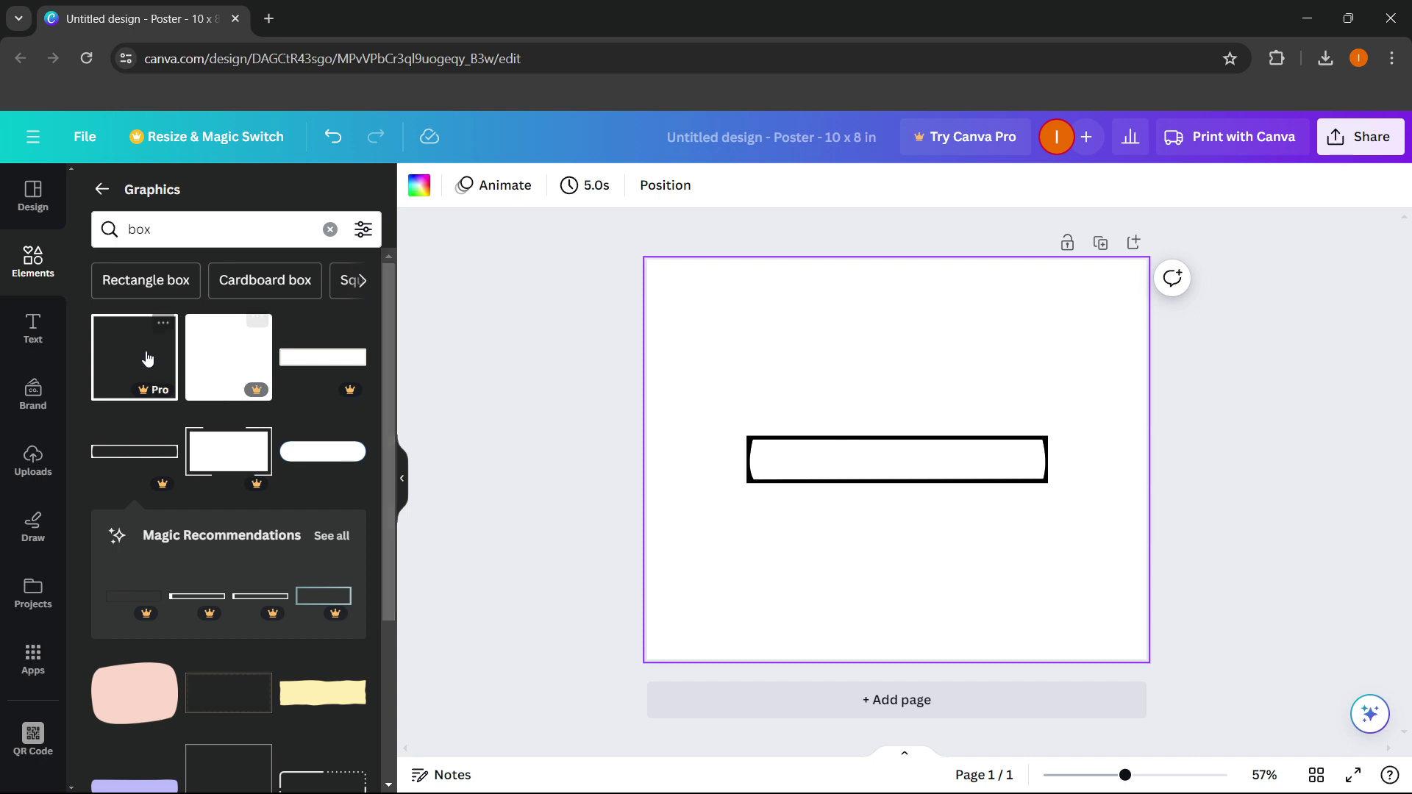
Add a square shape, move it up and left, and fill it red
click(30, 271)
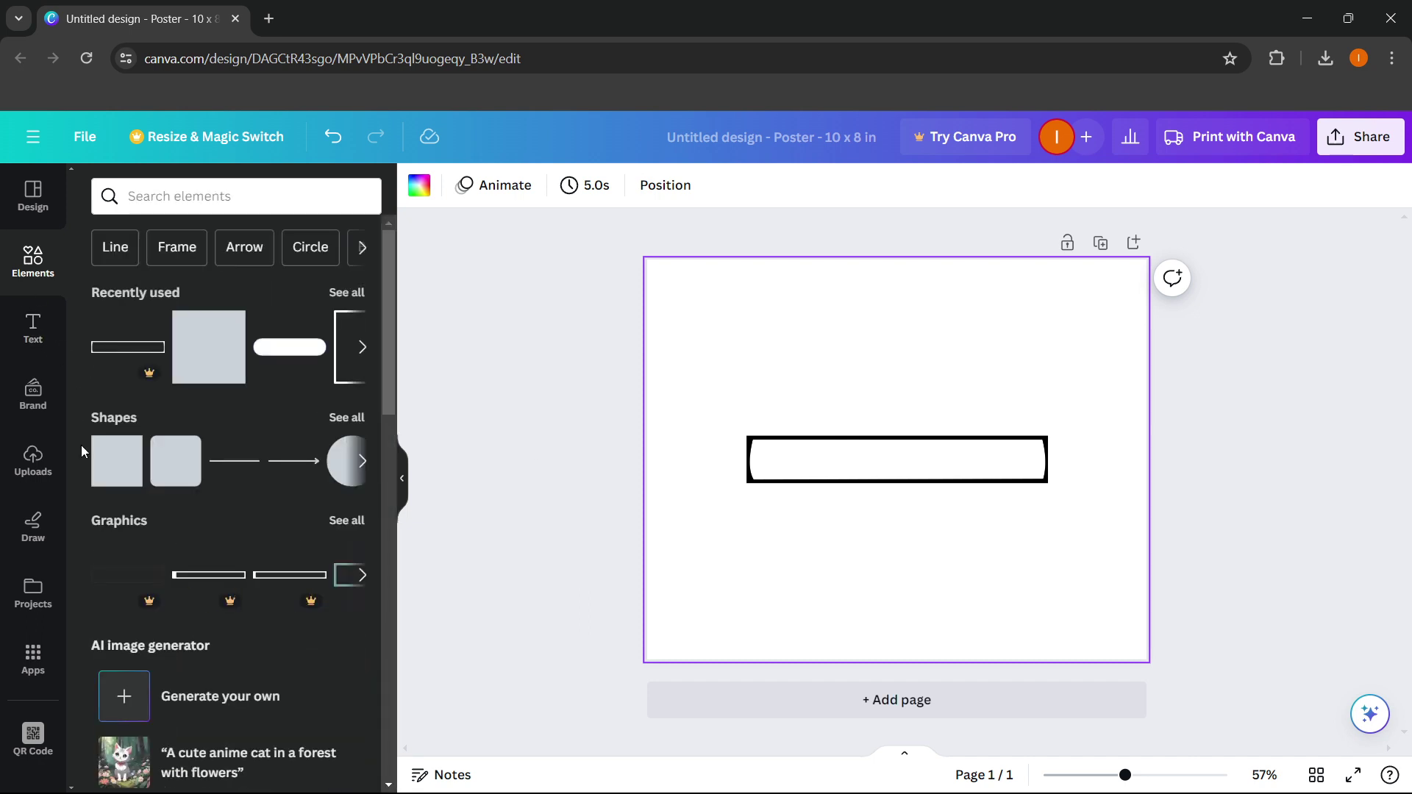
click(112, 470)
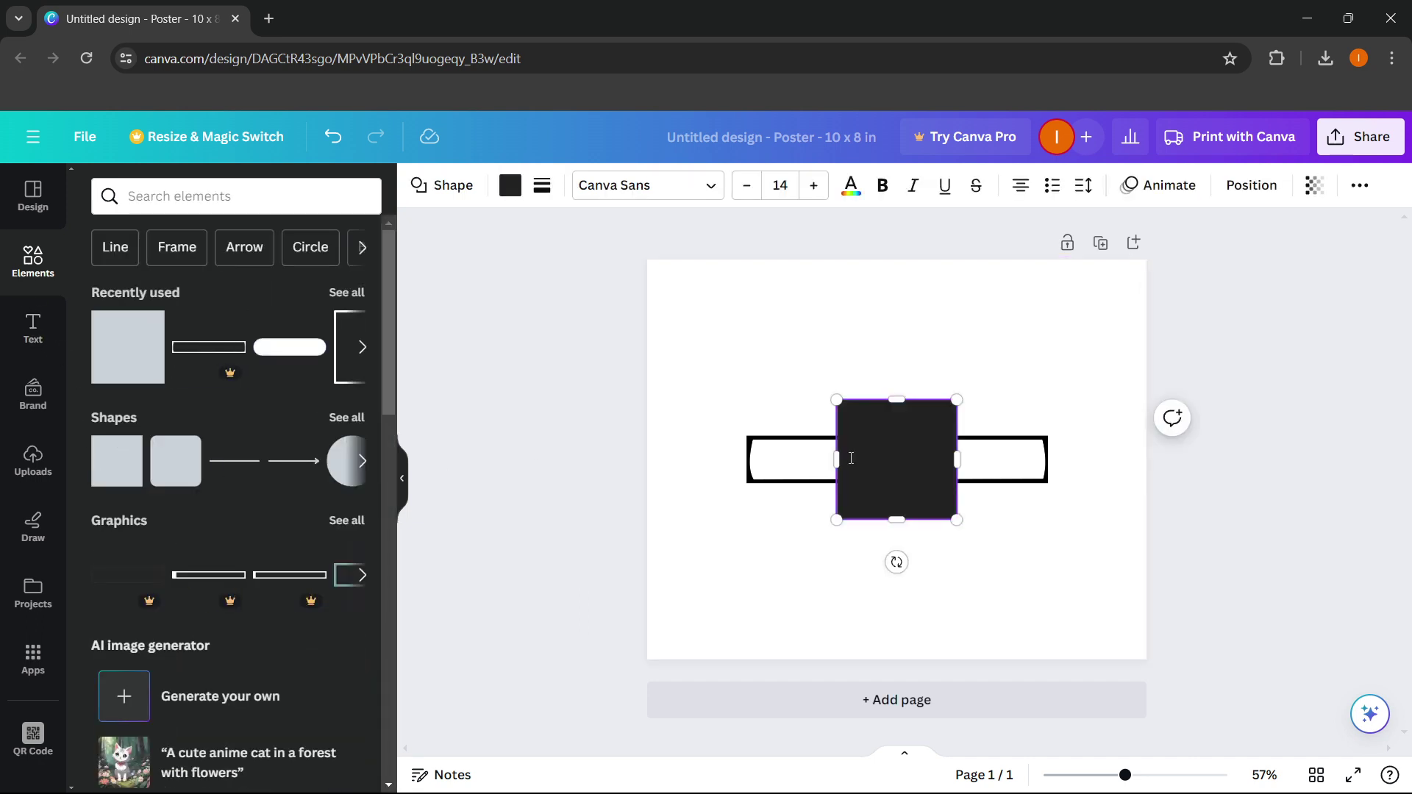
click(943, 375)
drag(916, 440, 898, 397)
click(514, 195)
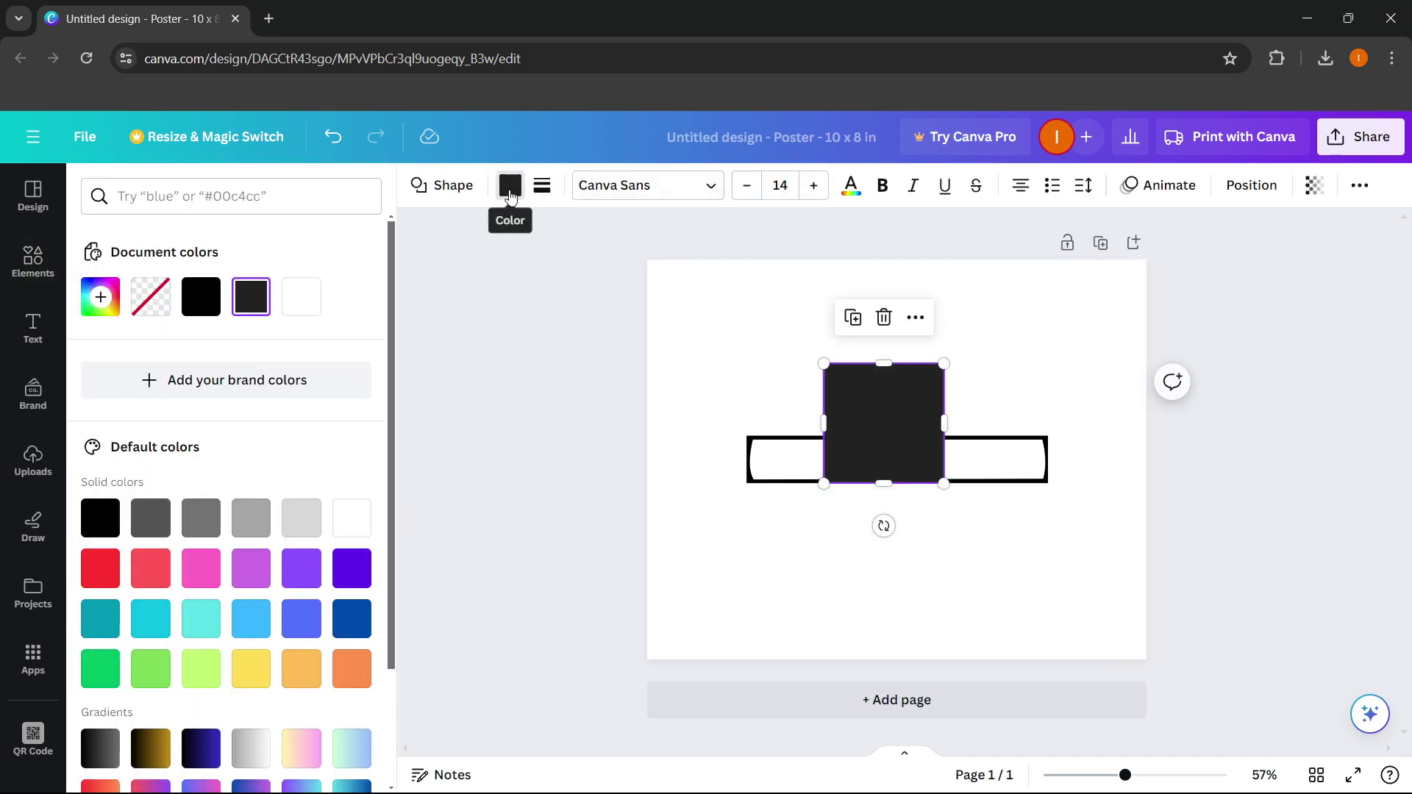
scroll(218, 489, down, 2)
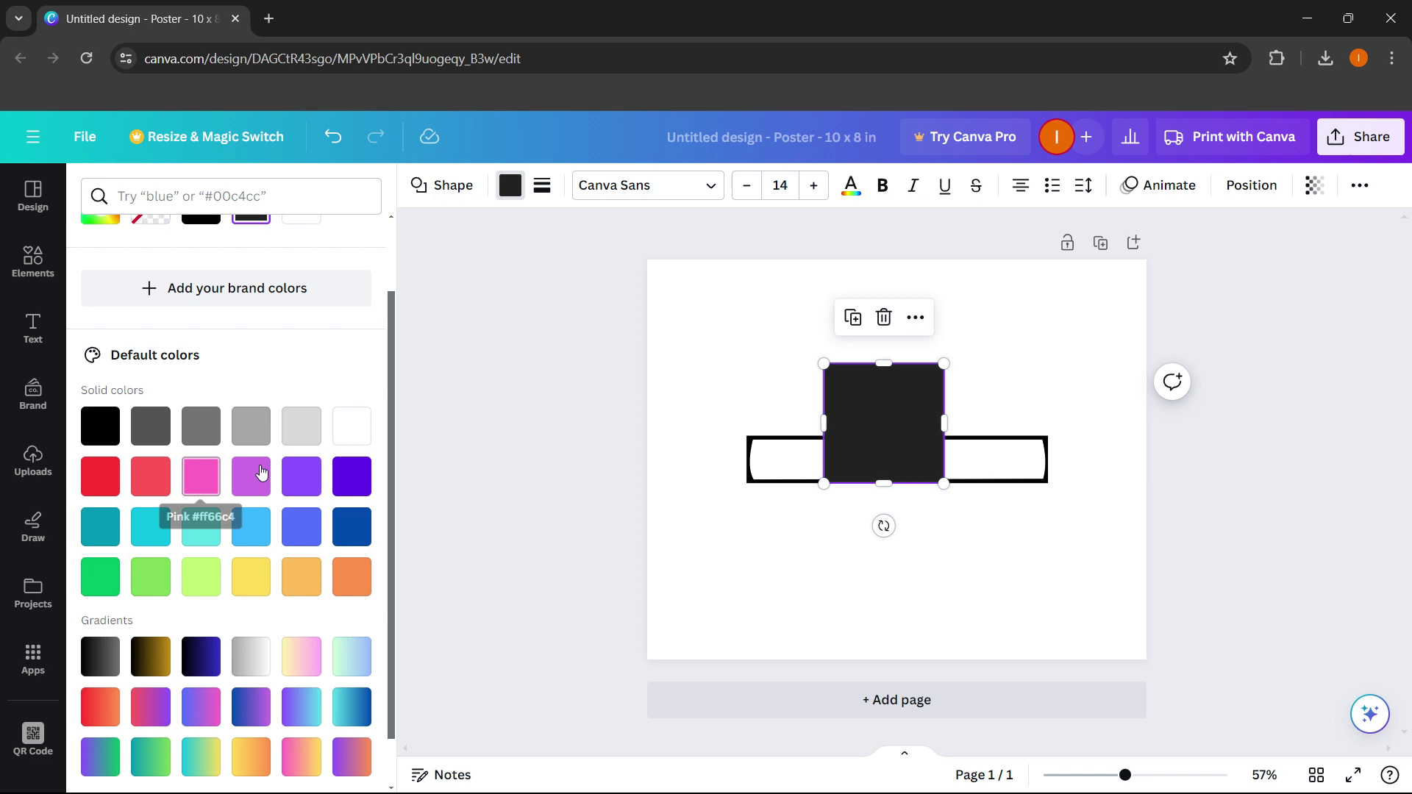
click(88, 484)
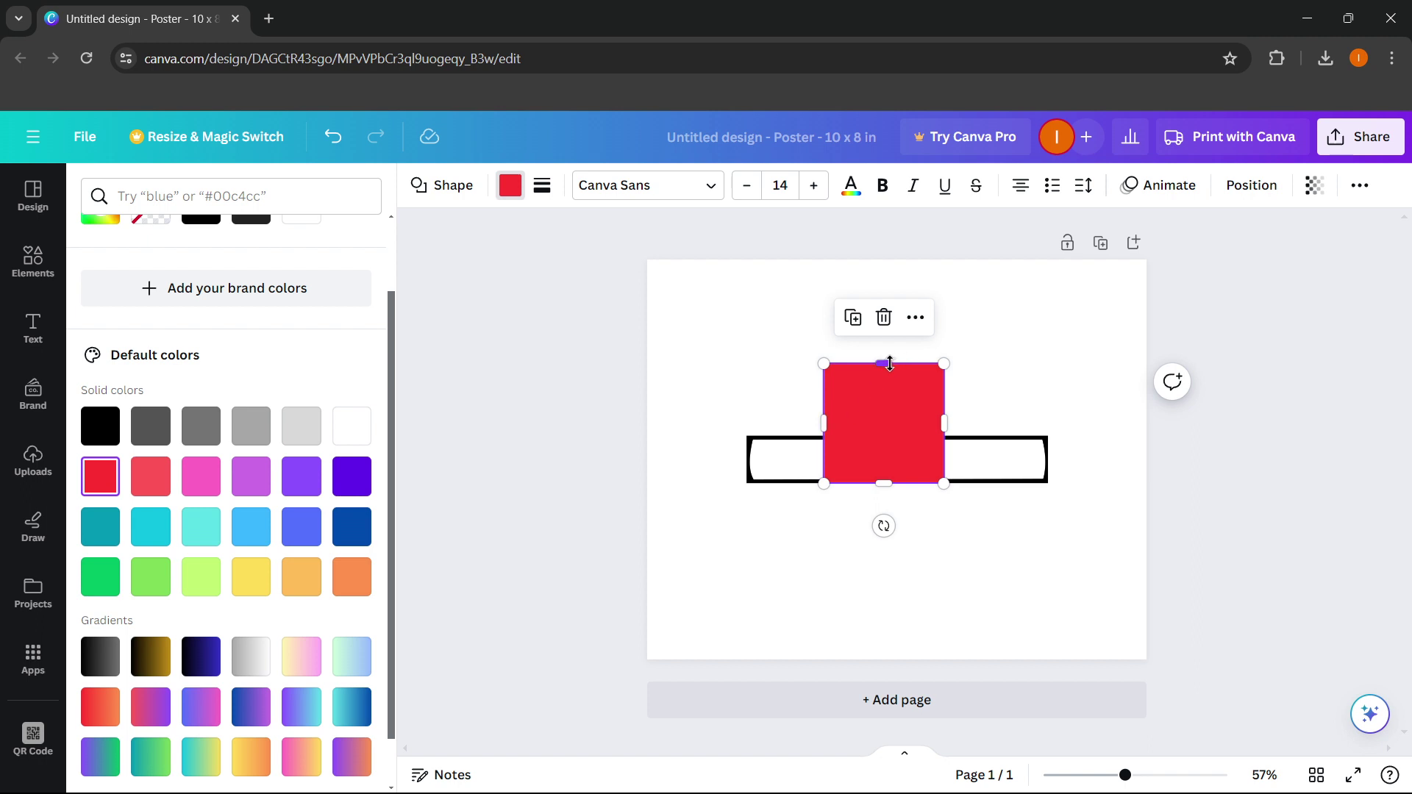
Flatten the red square into a bar fitting the outlined box's inner height
drag(890, 363, 886, 435)
scroll(908, 457, up, 5)
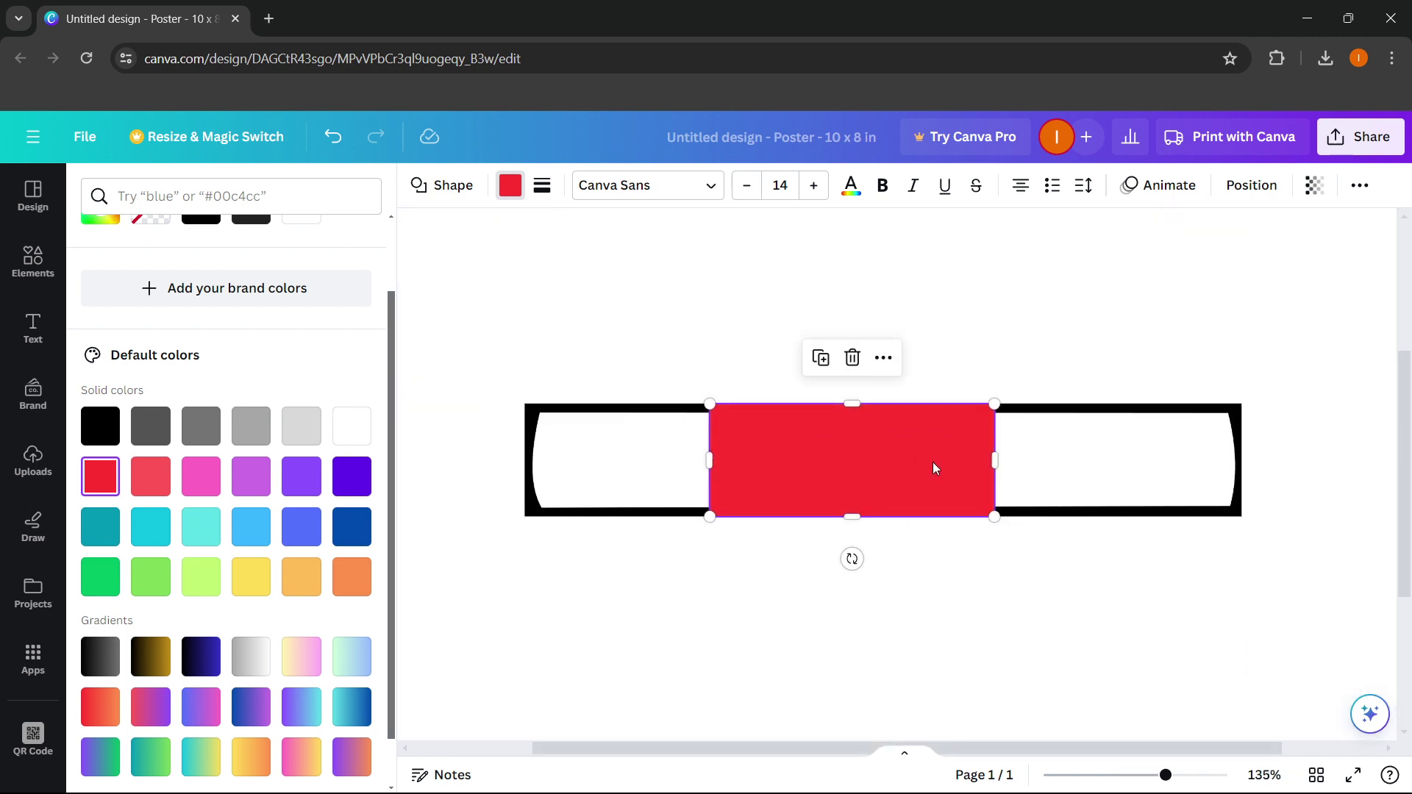
scroll(934, 467, up, 2)
drag(818, 379, 819, 386)
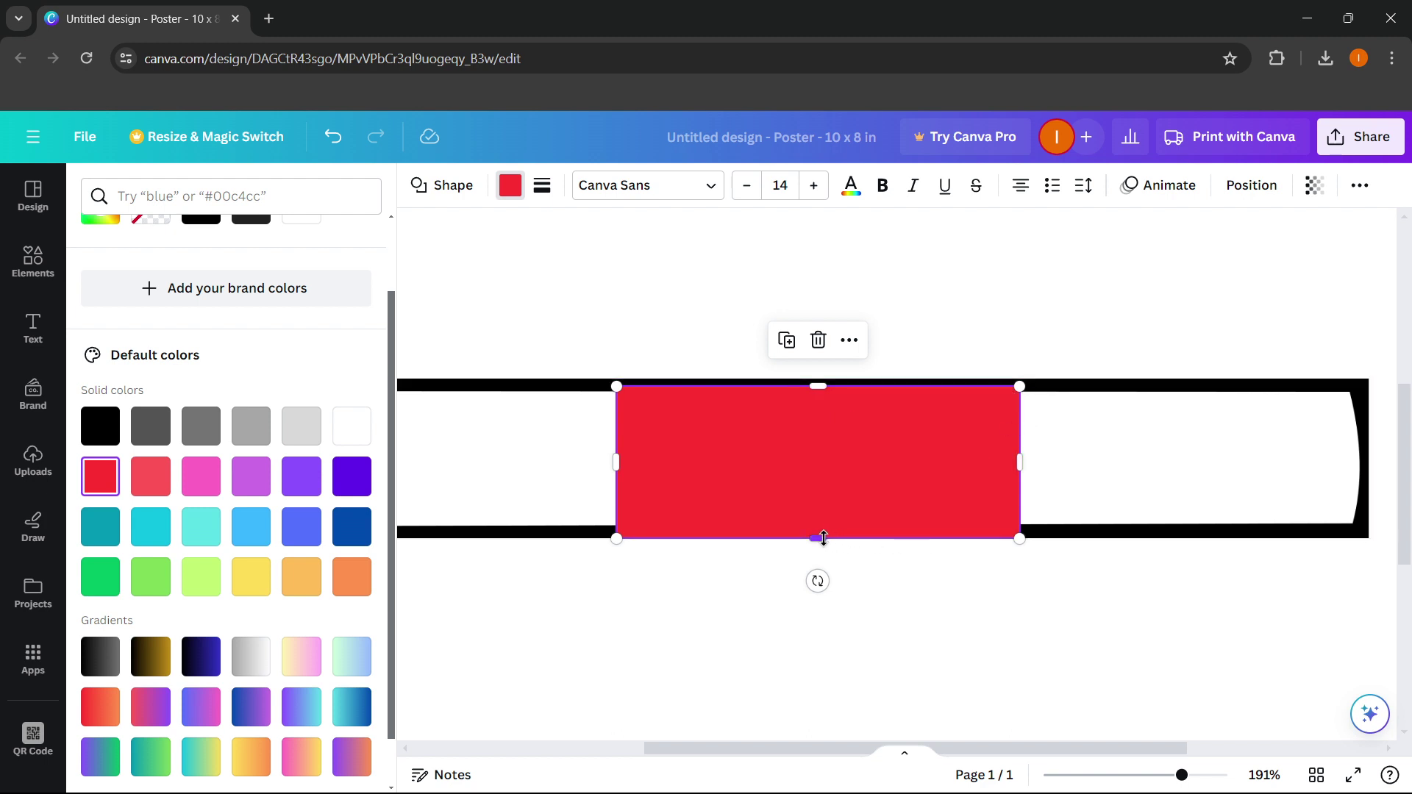
drag(824, 539, 851, 484)
scroll(832, 507, down, 5)
scroll(854, 487, up, 3)
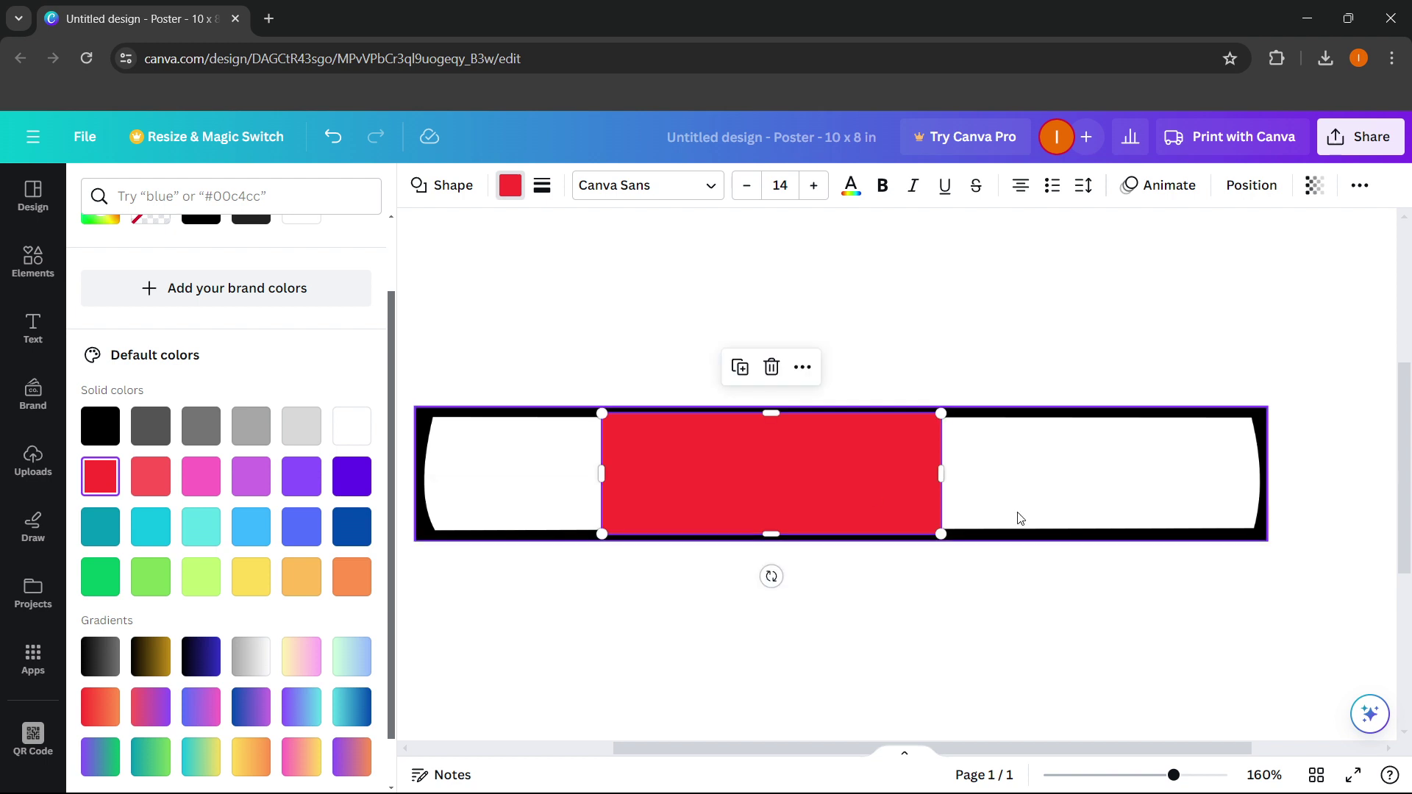
Set the red bar's corner rounding to about 20 in Border style
click(542, 188)
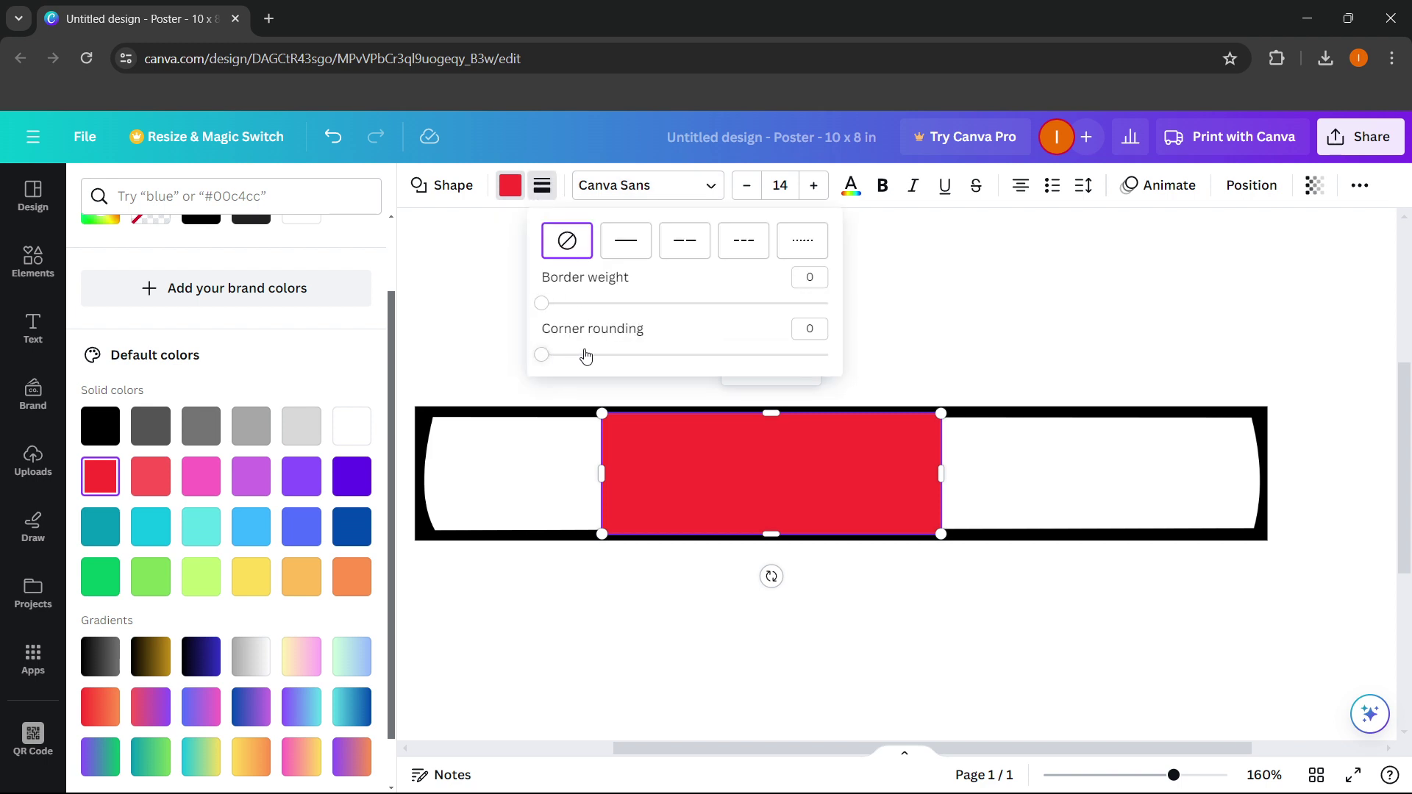
drag(542, 355, 614, 372)
click(941, 606)
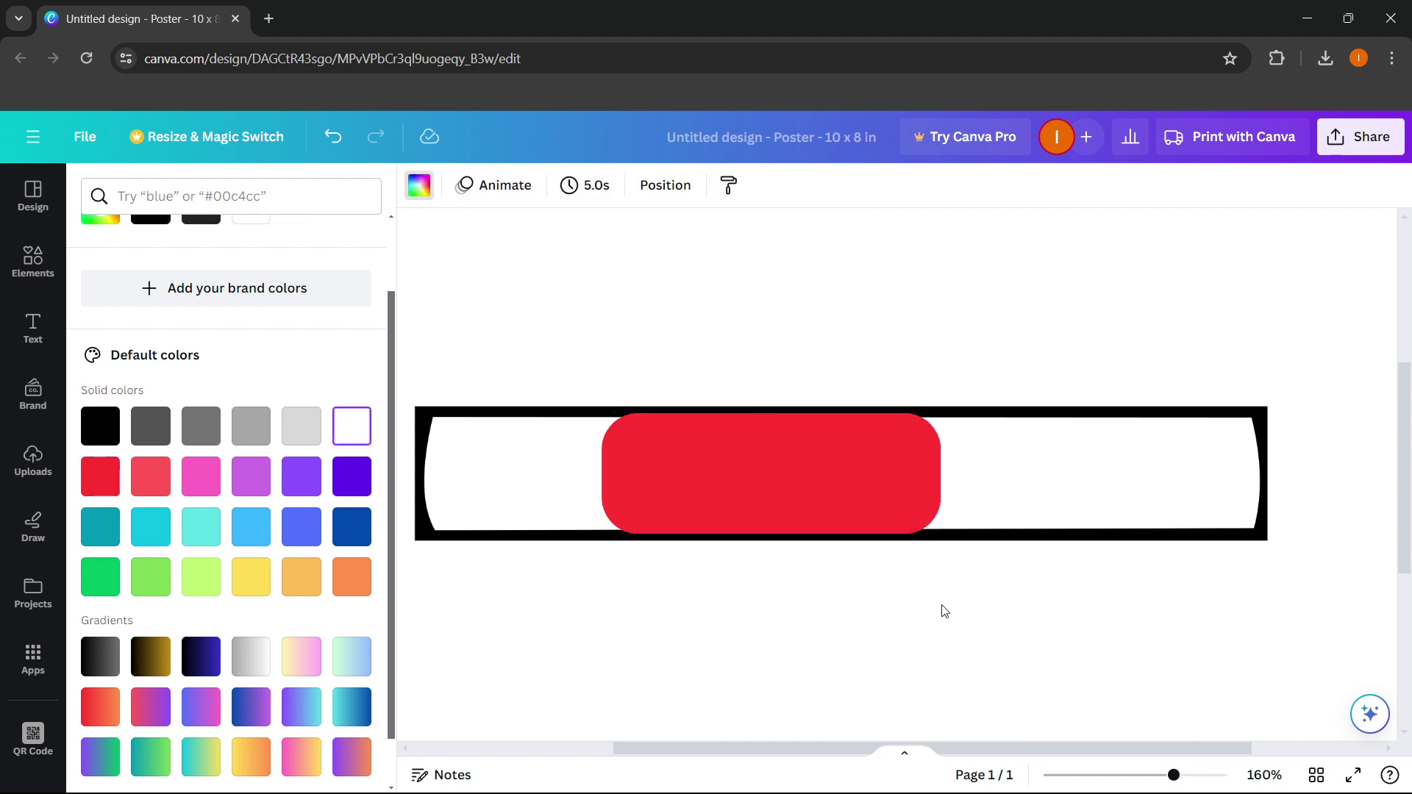
click(863, 462)
scroll(837, 488, down, 5)
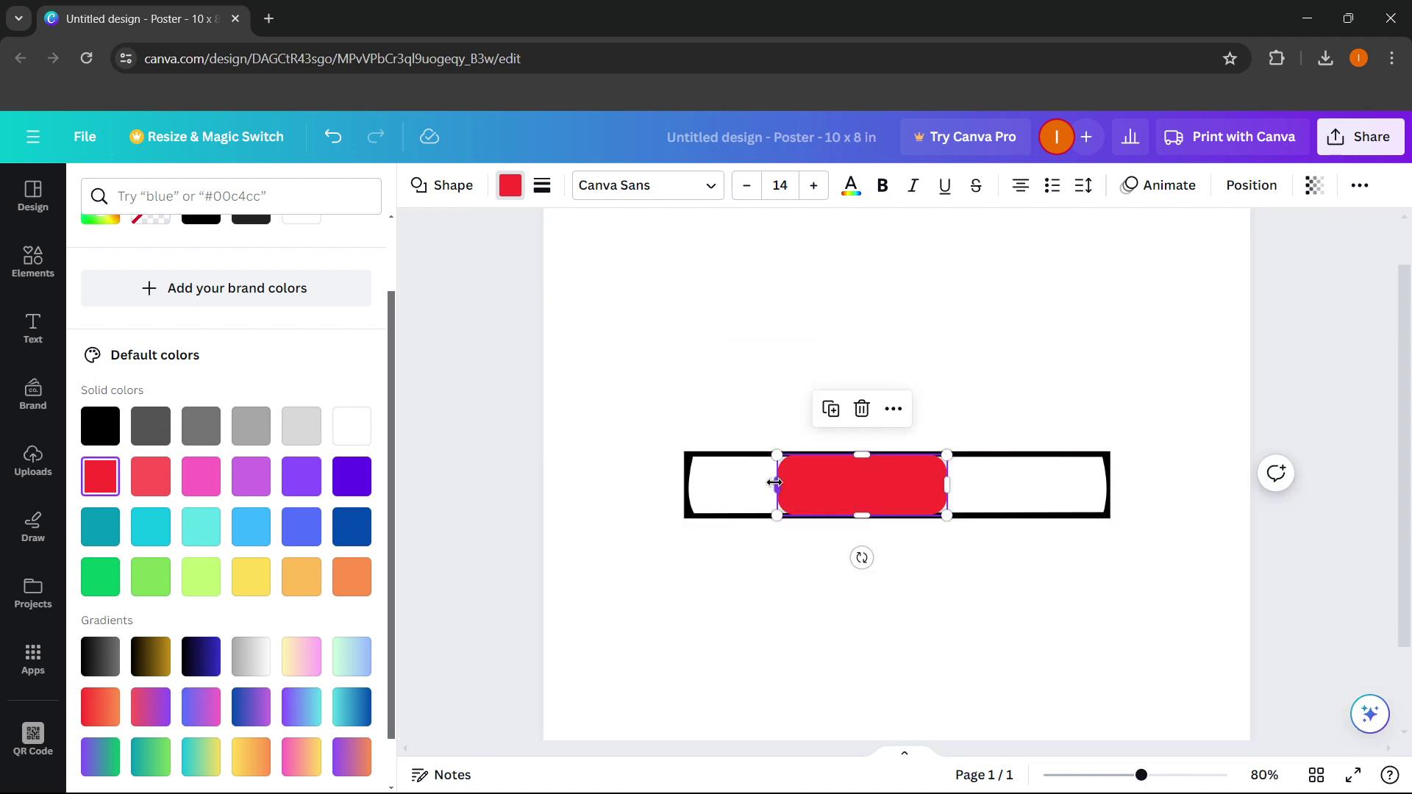
Widen the red bar to the box's length and slide it left off-page, ending at the box's left edge
drag(799, 480, 766, 488)
drag(855, 486, 1107, 490)
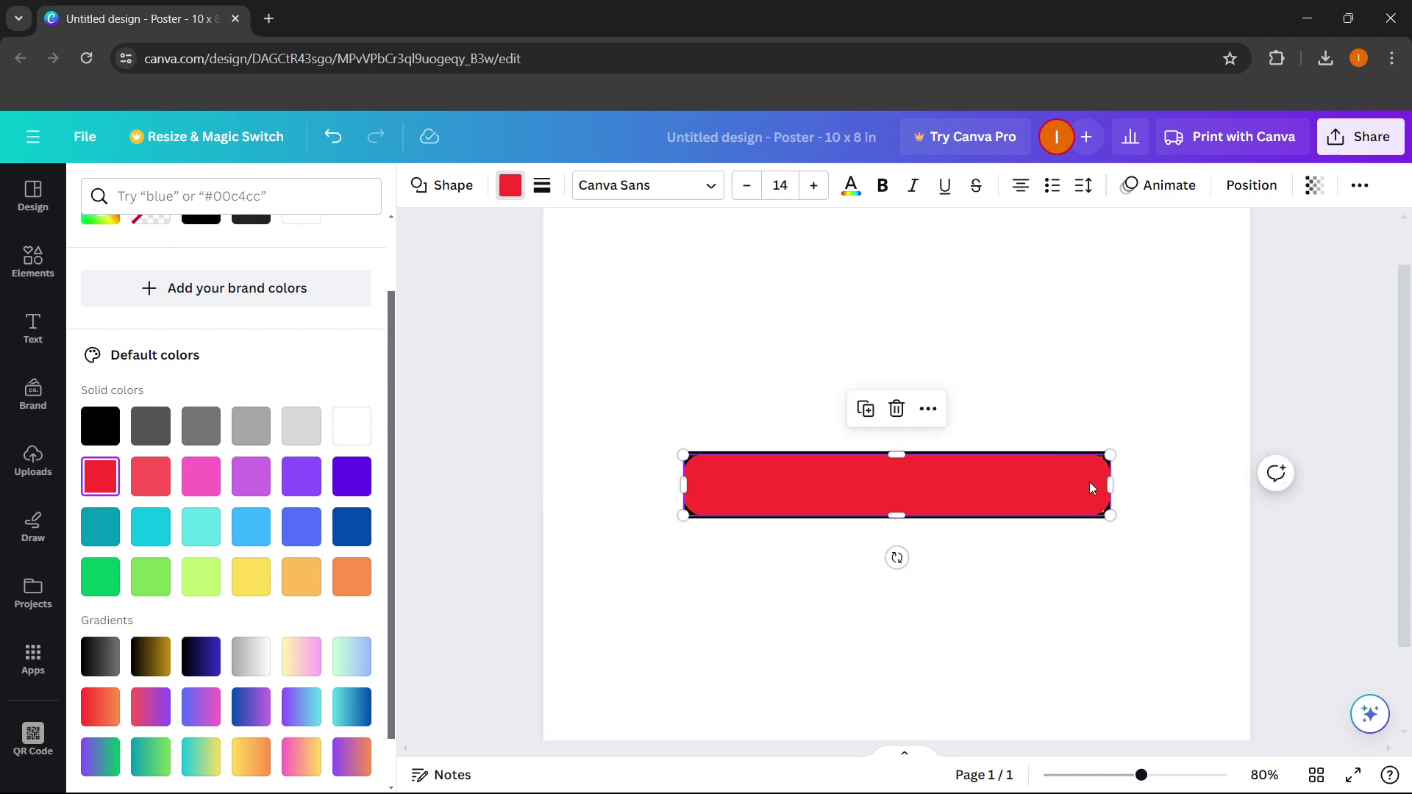
drag(1092, 488, 668, 482)
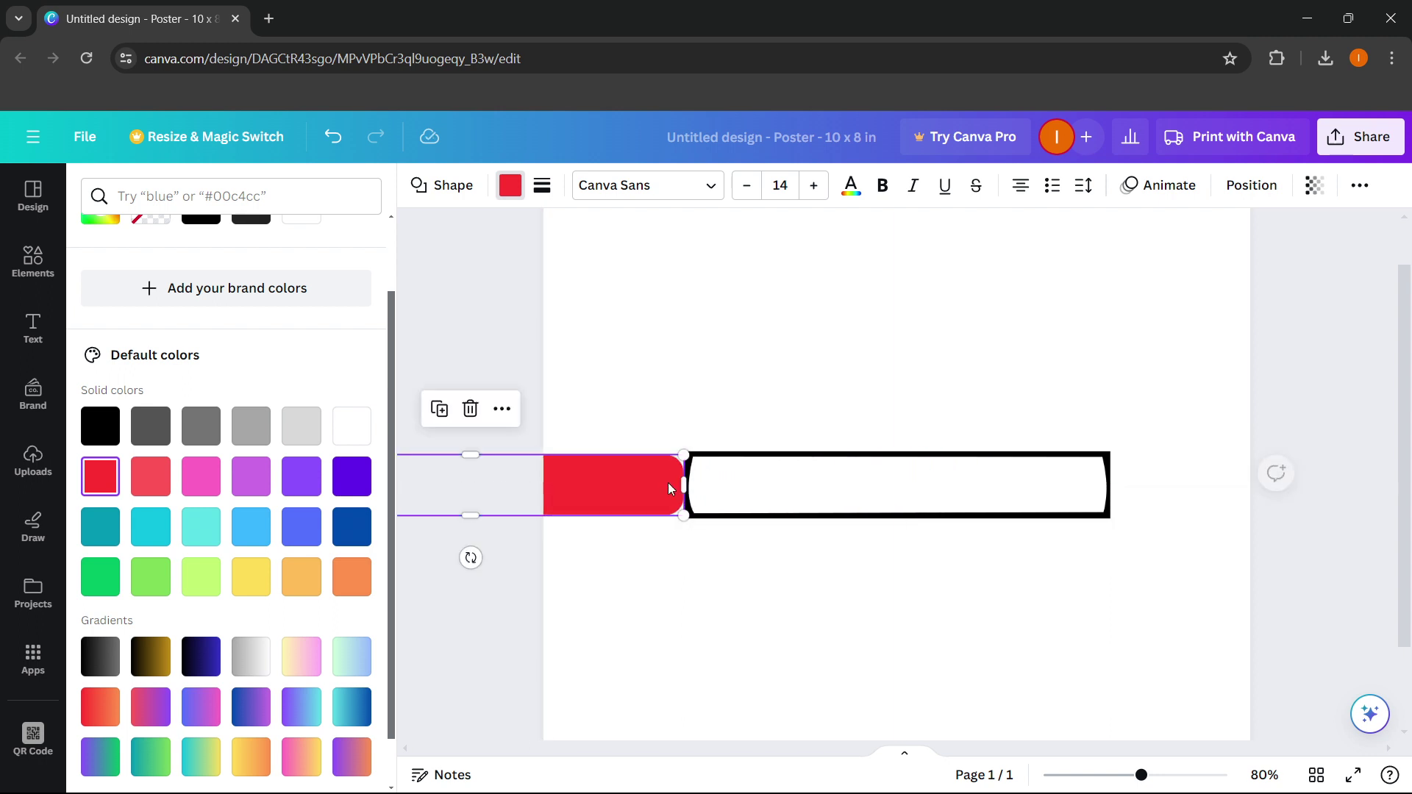
click(896, 591)
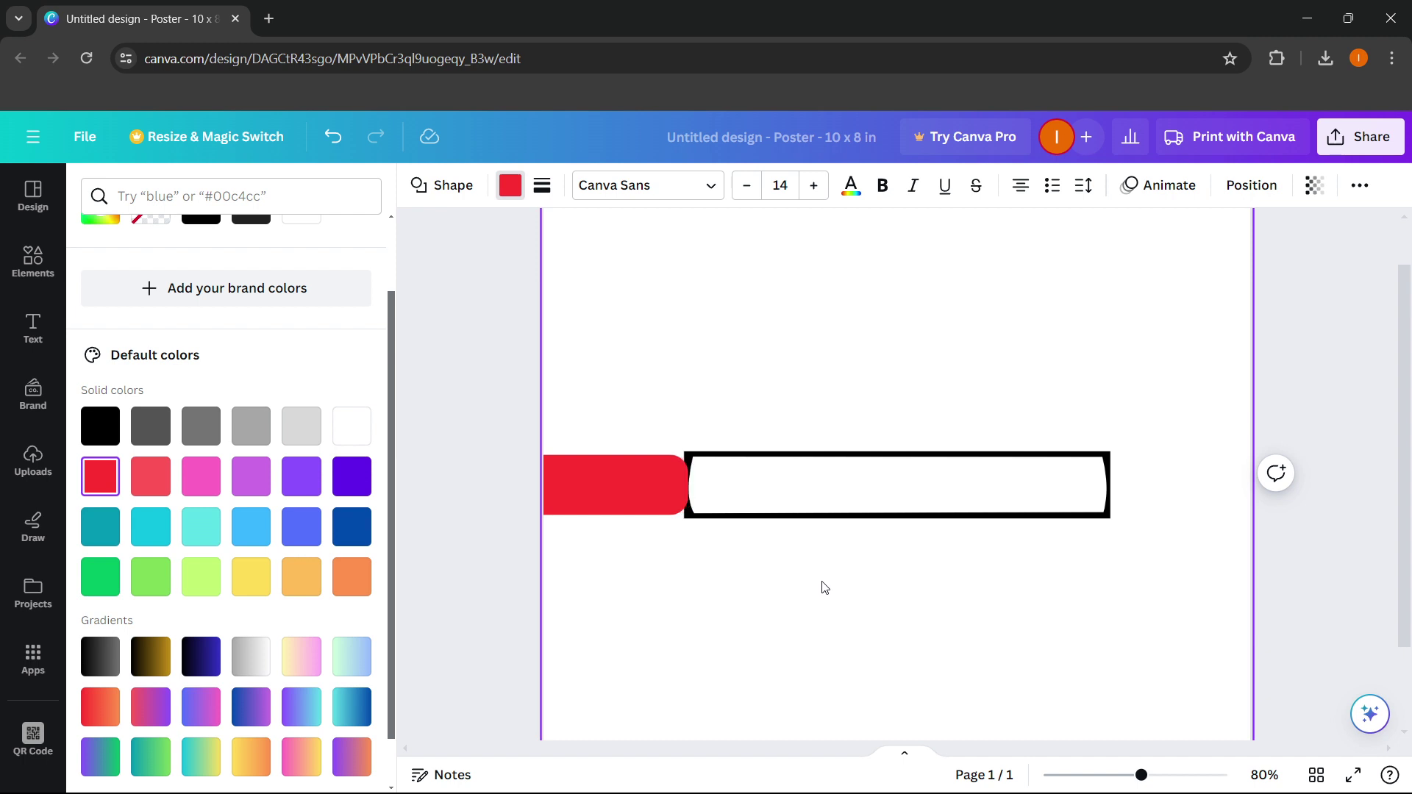
click(625, 491)
scroll(672, 486, up, 5)
scroll(647, 500, down, 5)
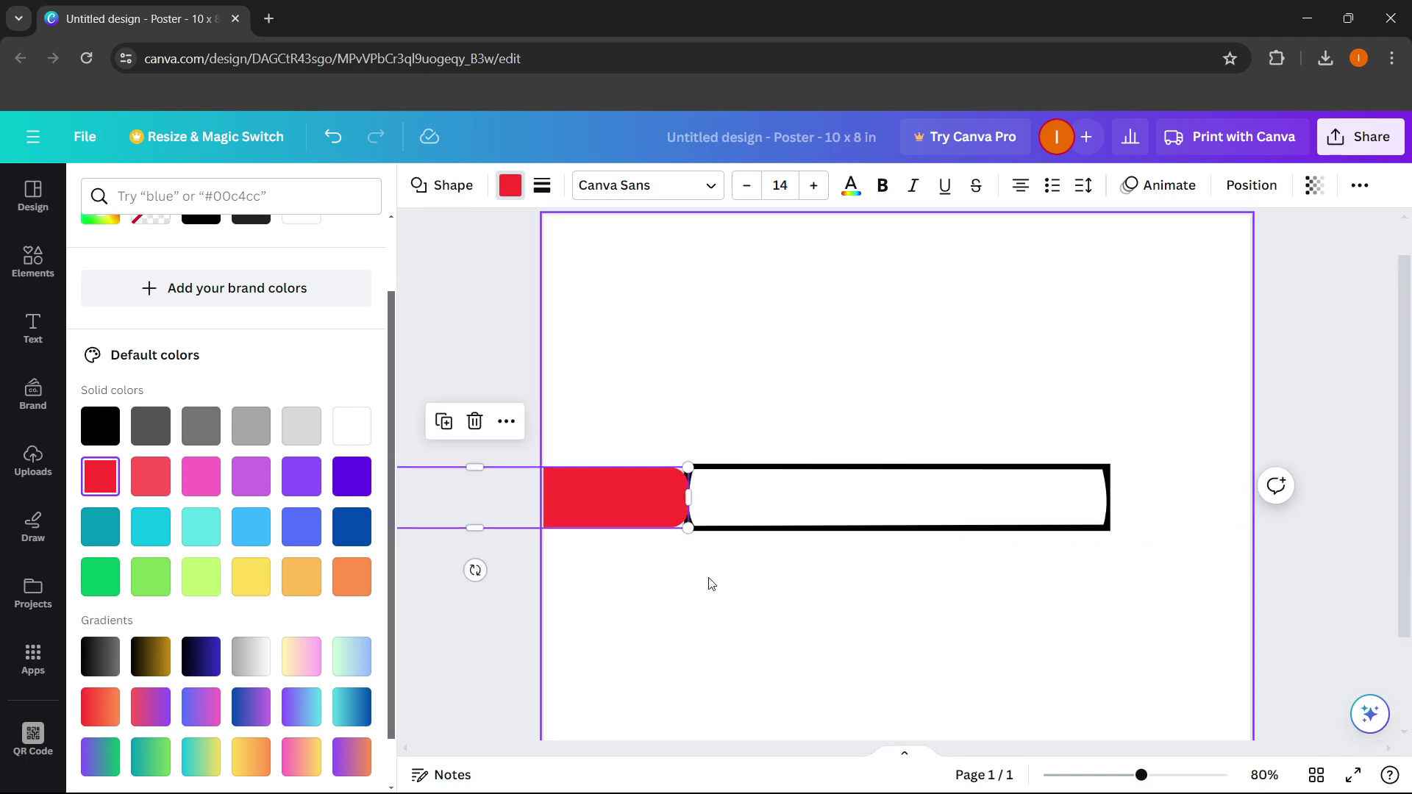
click(649, 506)
scroll(648, 506, down, 2)
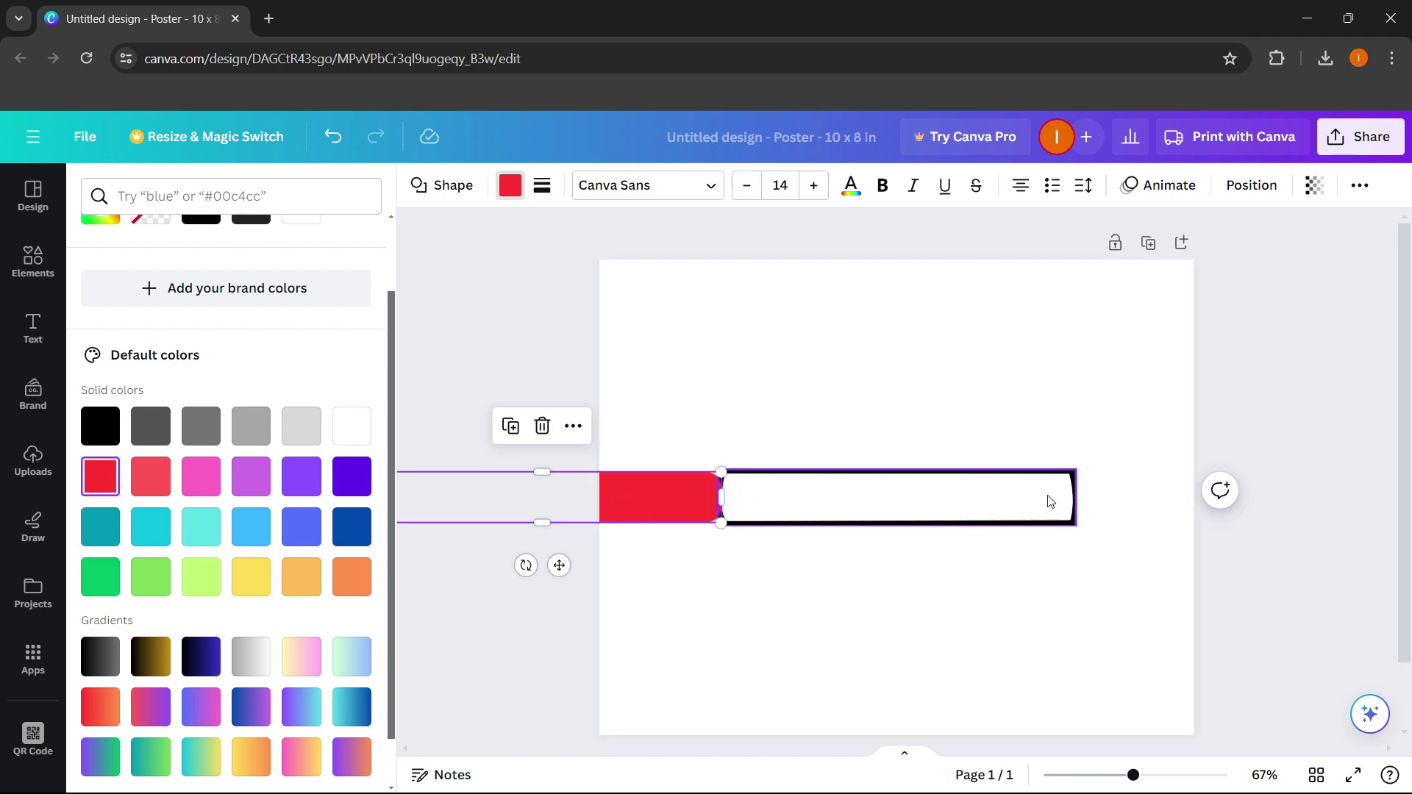
Start a custom Create an Animation motion for the red bar in Animate
click(669, 430)
click(637, 490)
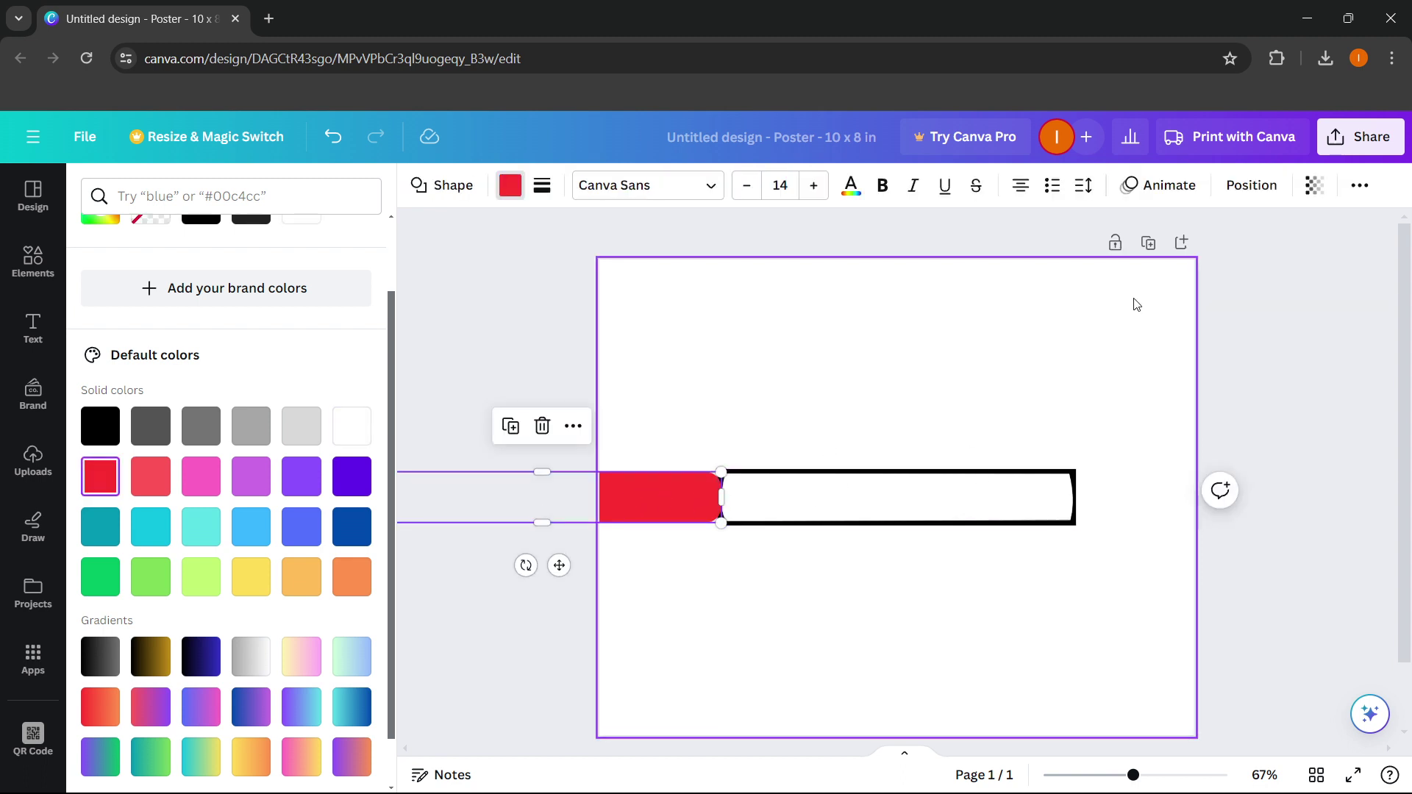
click(1169, 187)
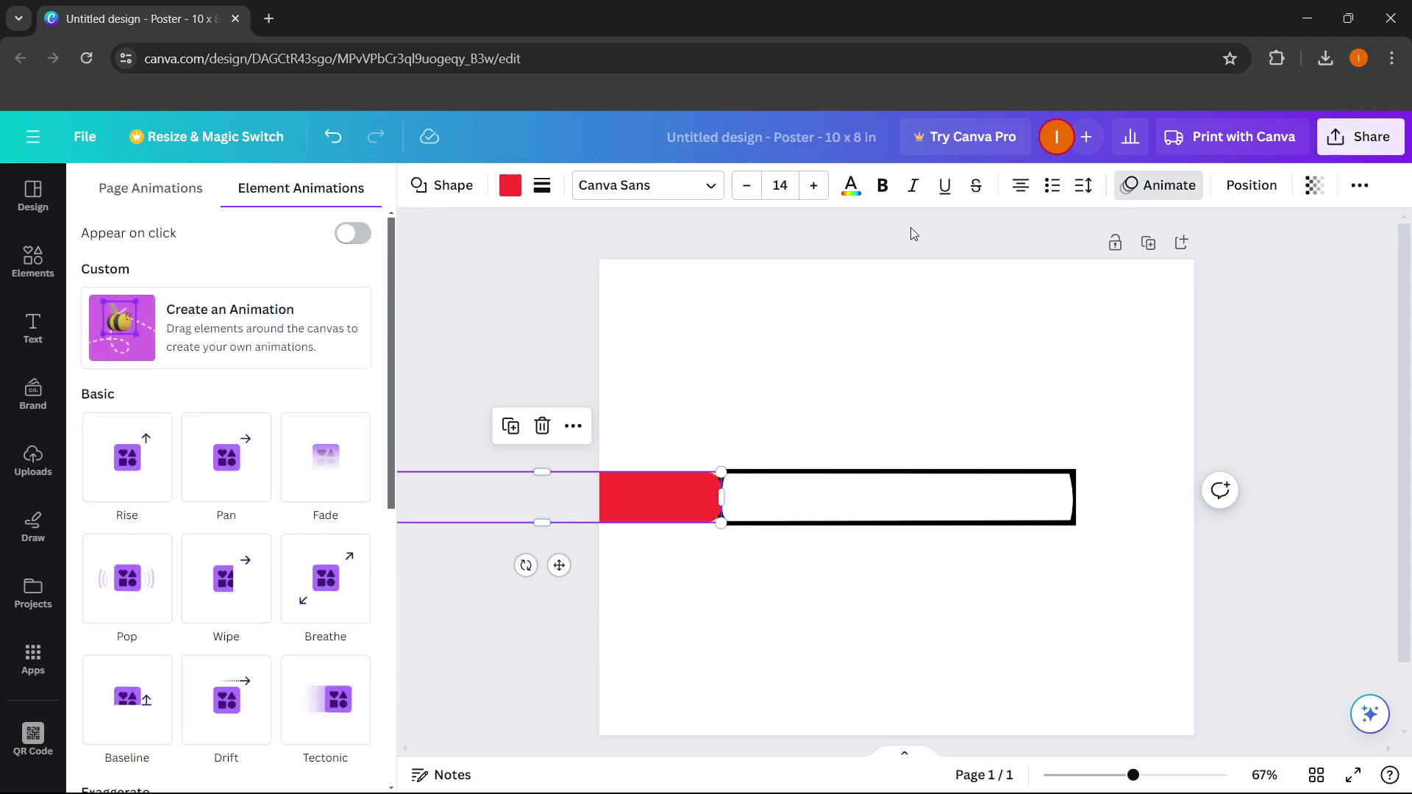
click(97, 193)
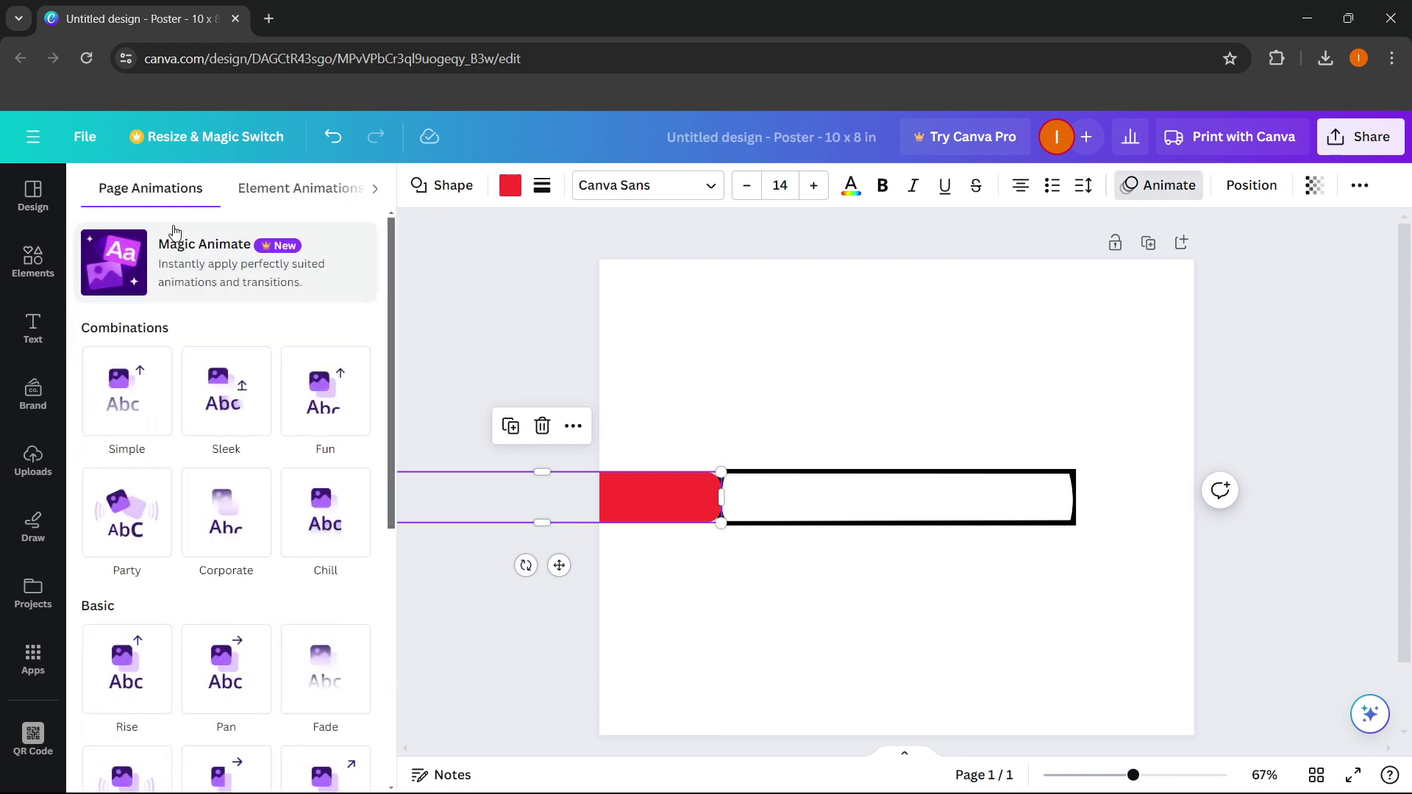
click(310, 198)
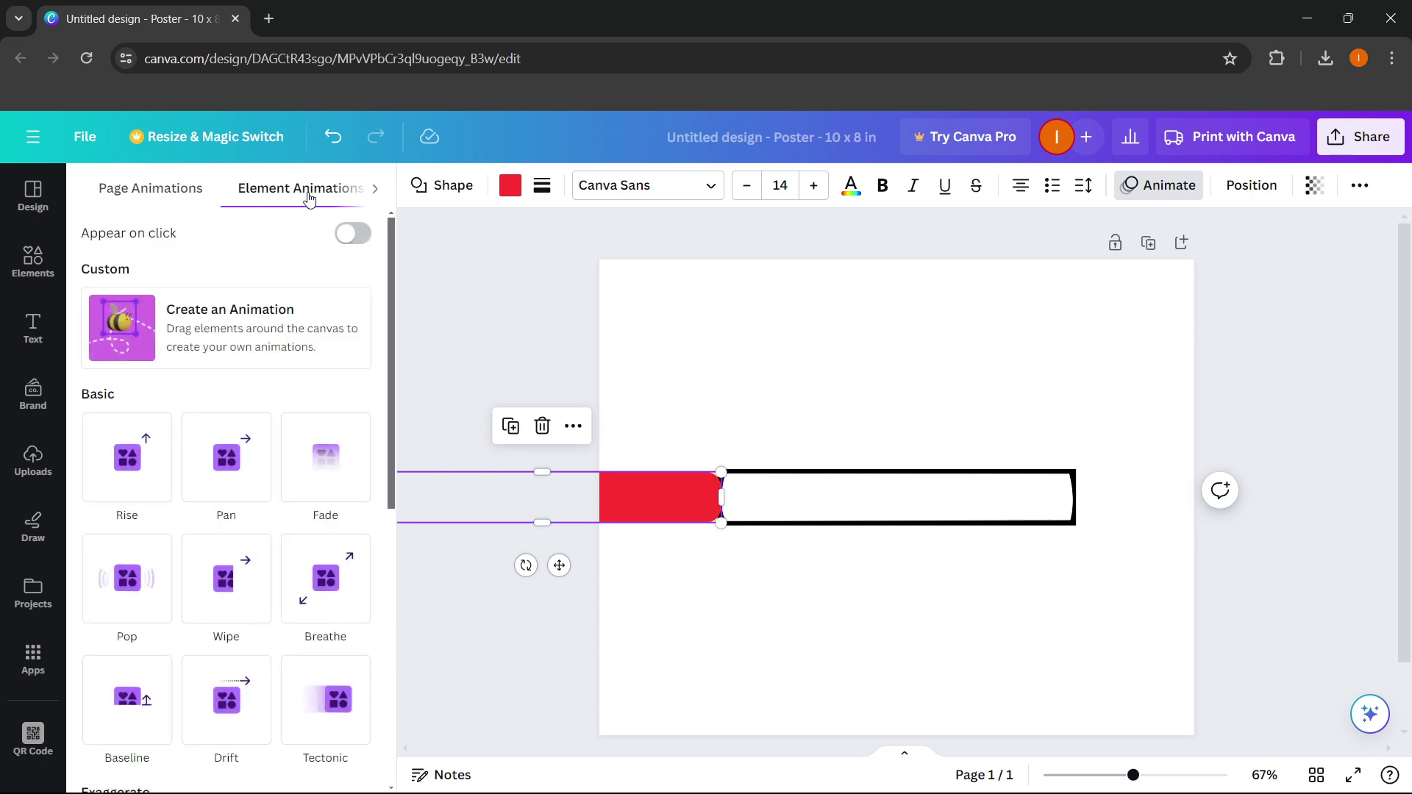
click(230, 332)
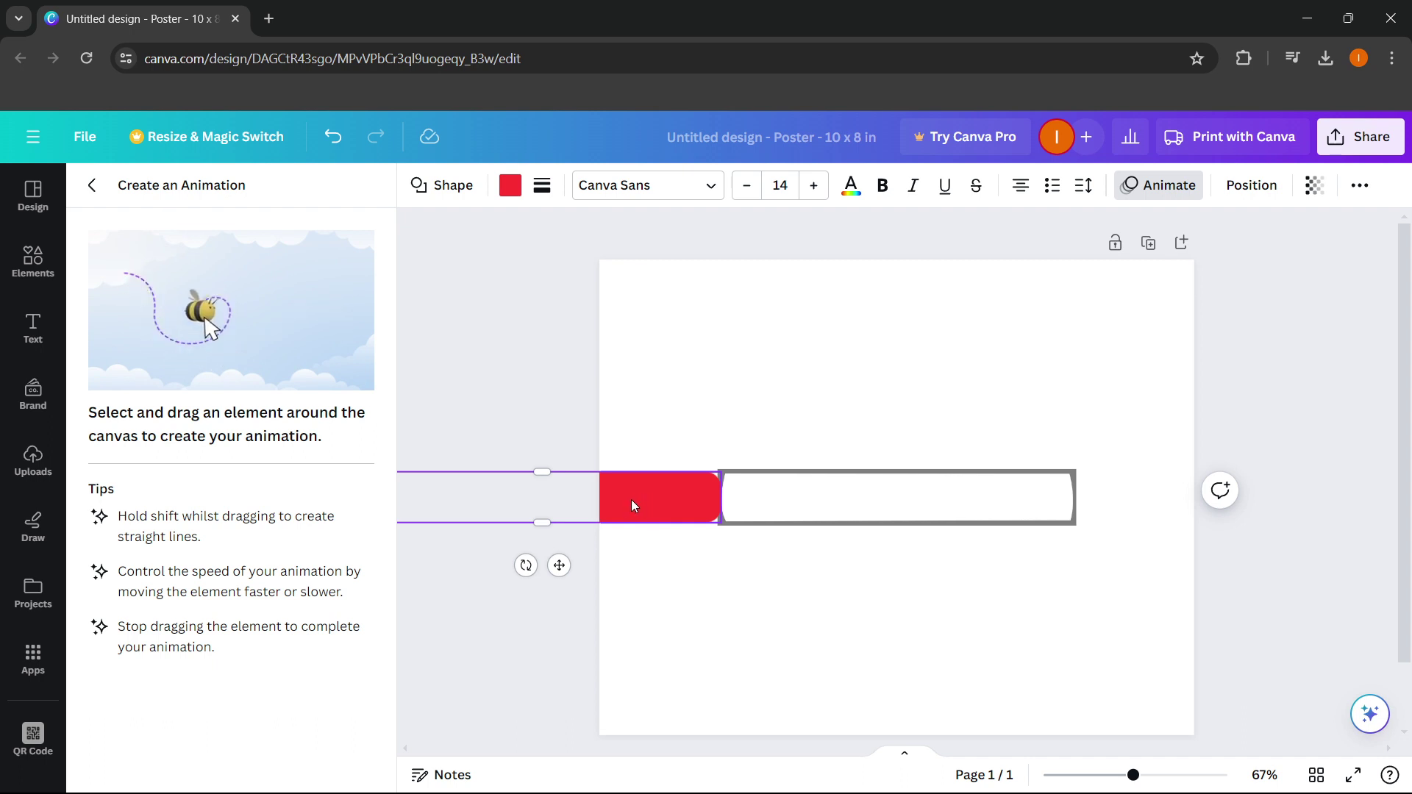
Draw a rightward motion path sliding the red bar into the box
drag(631, 500, 985, 541)
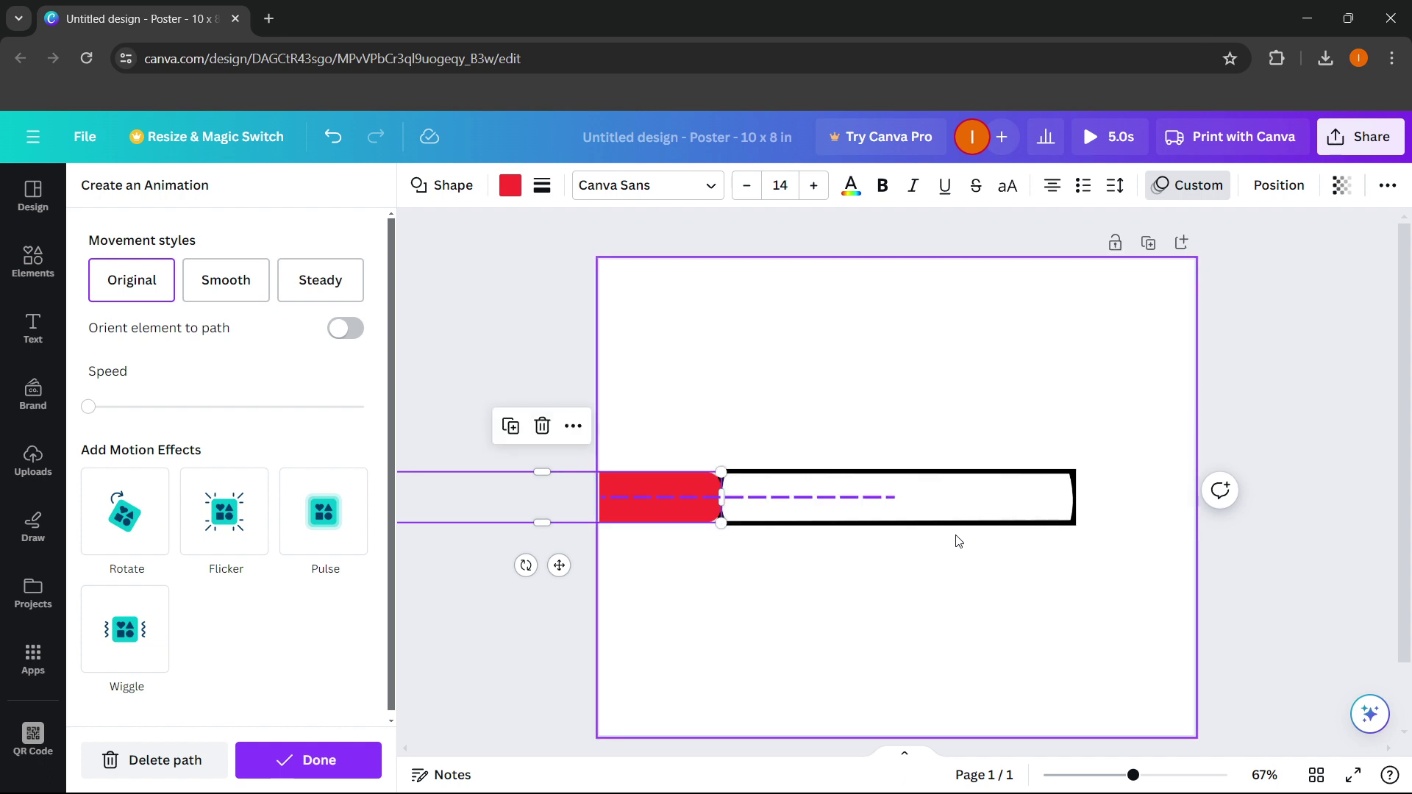
scroll(561, 665, down, 1)
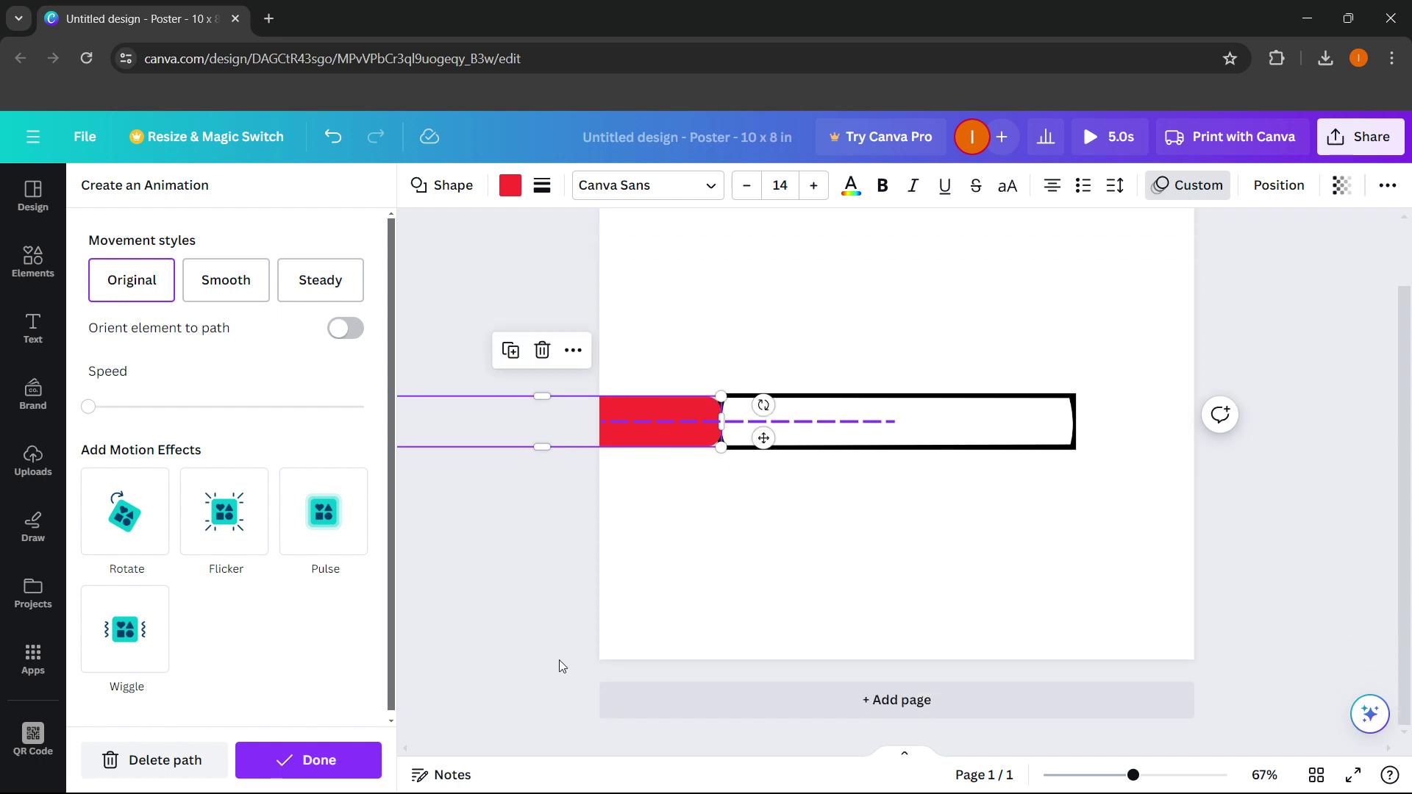
scroll(589, 633, up, 1)
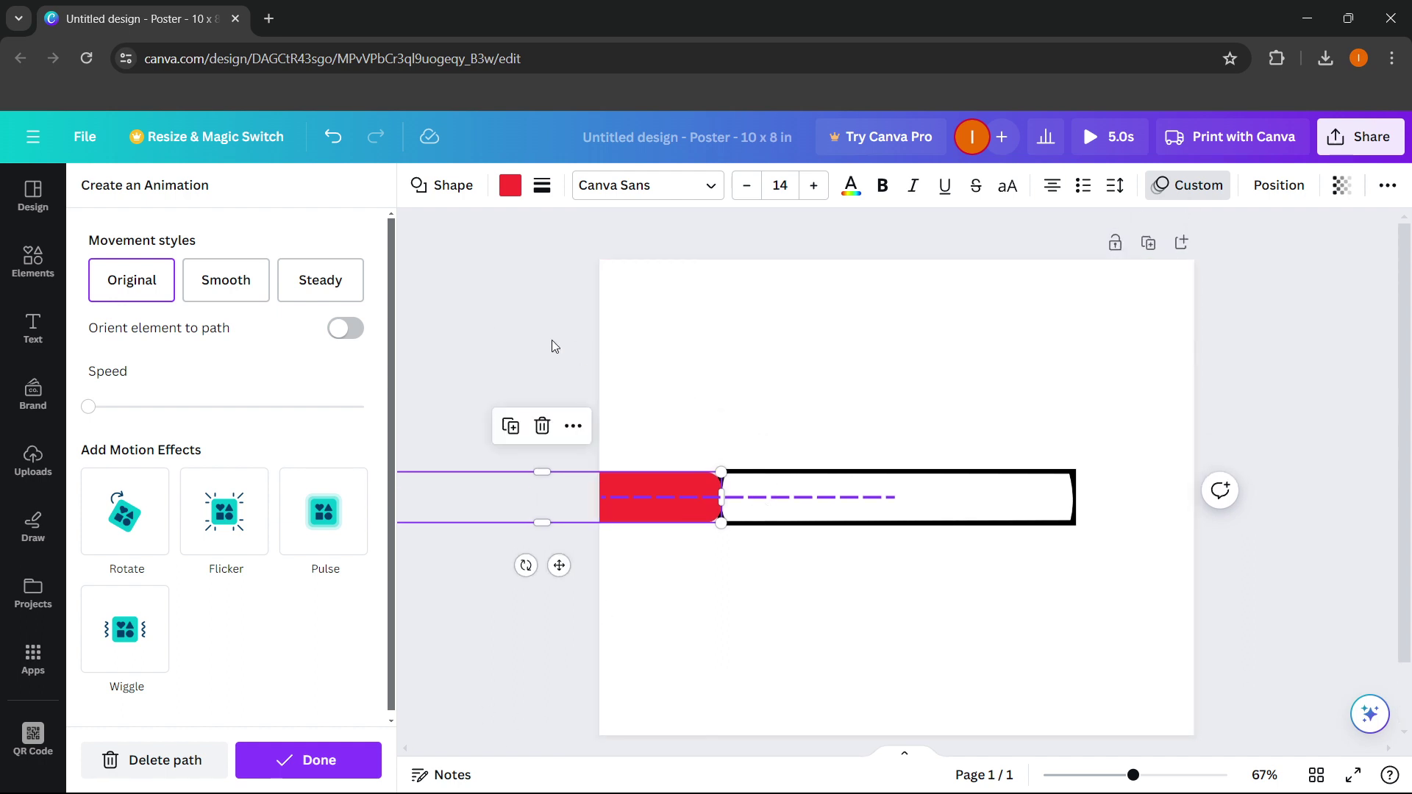
key(Escape)
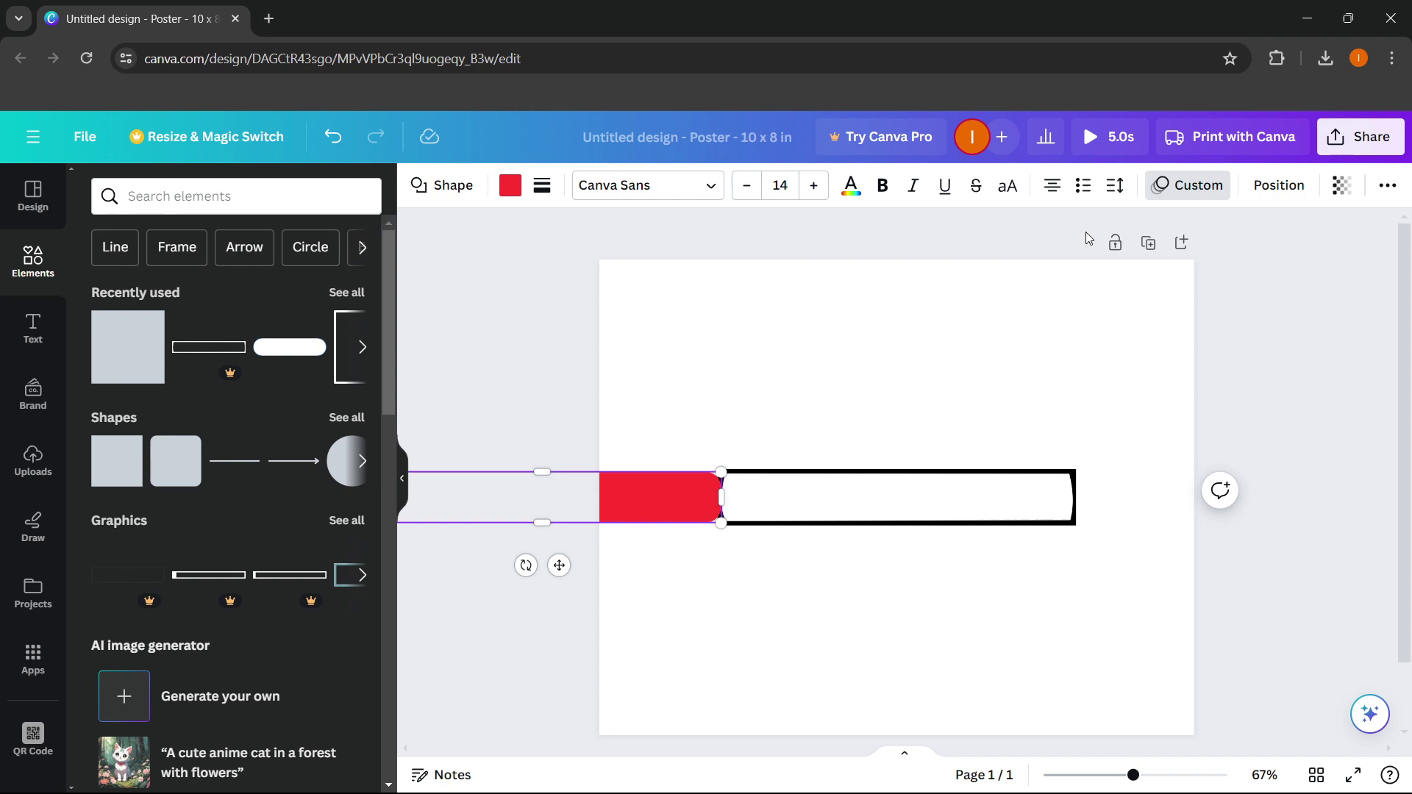
Preview the slide, then set the red bar's motion path to the Steady style
click(1091, 139)
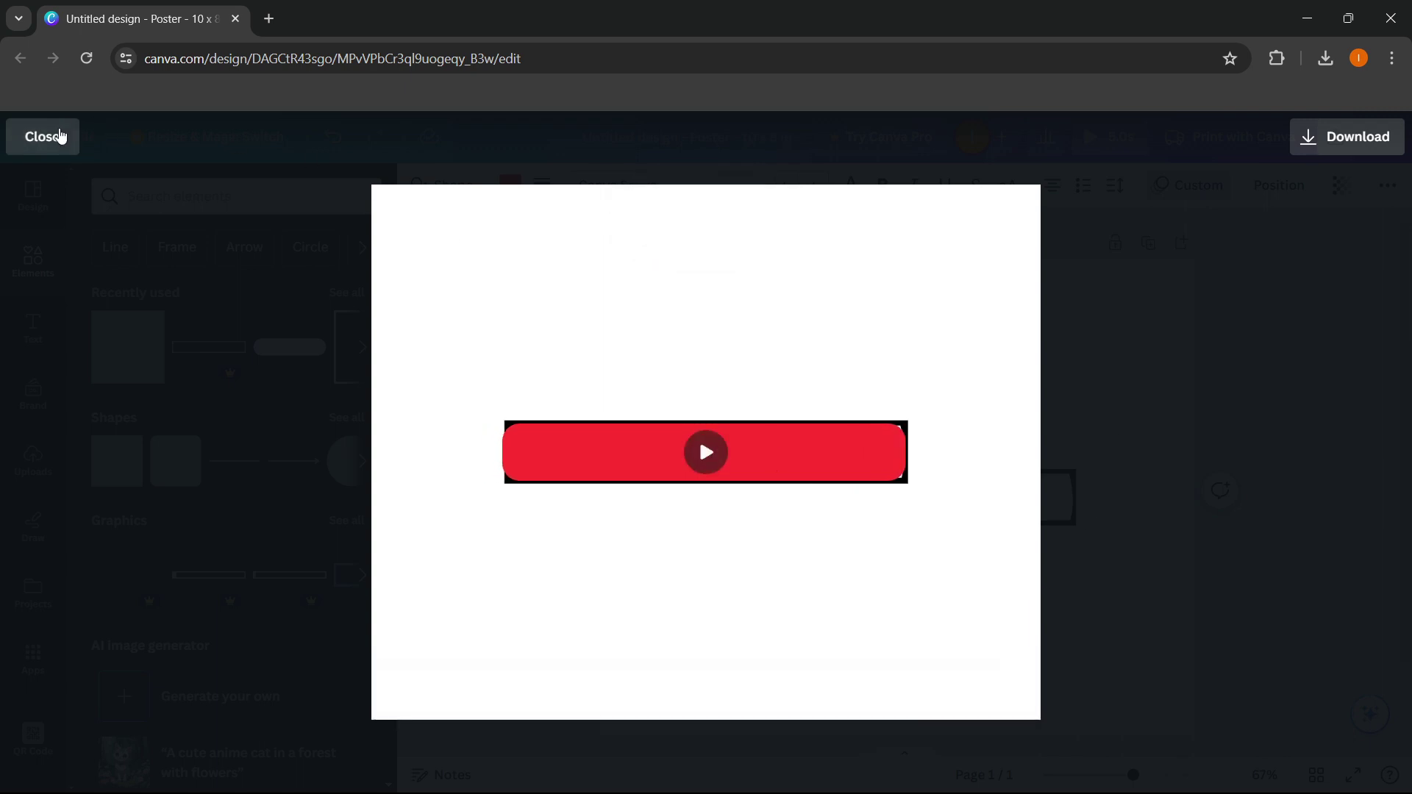
click(59, 136)
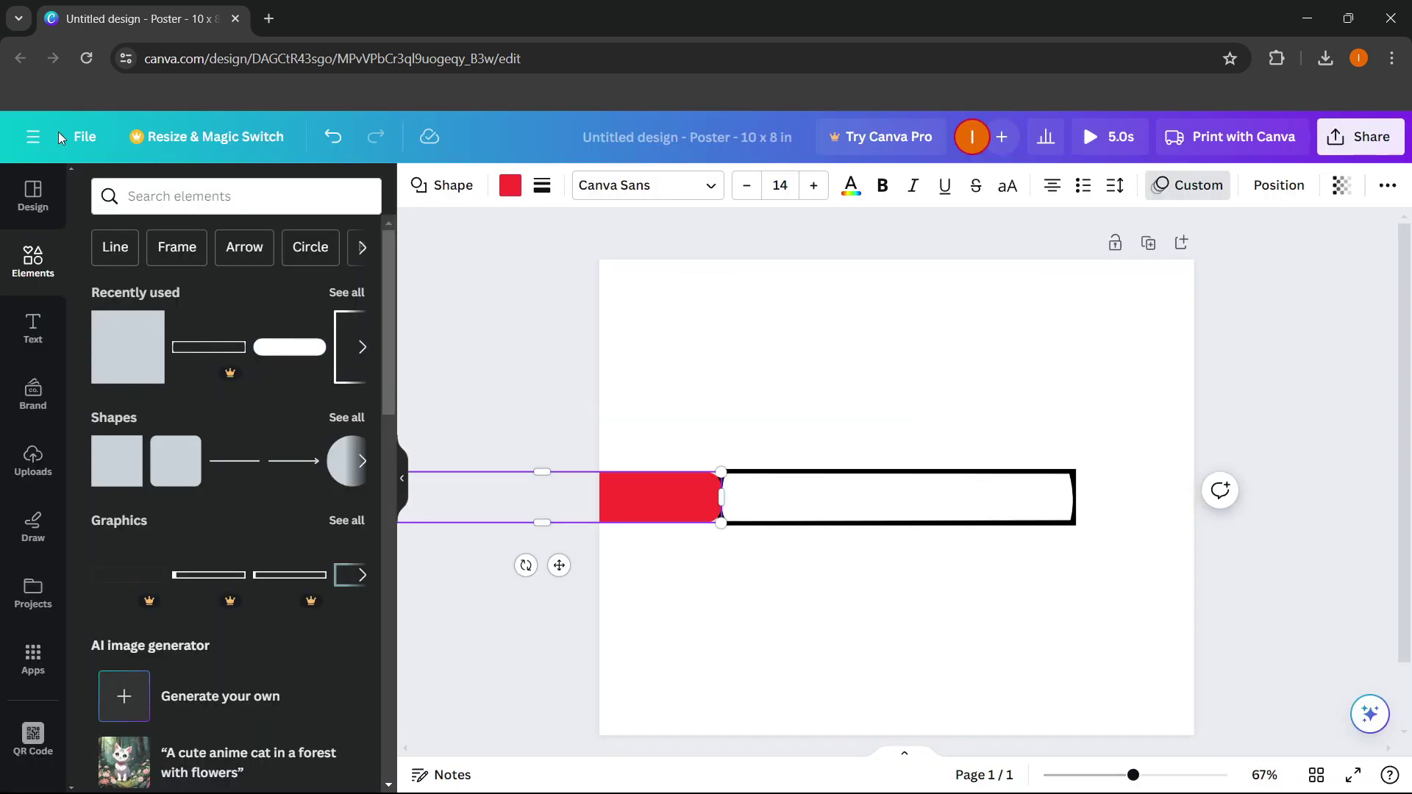
click(1317, 373)
click(628, 500)
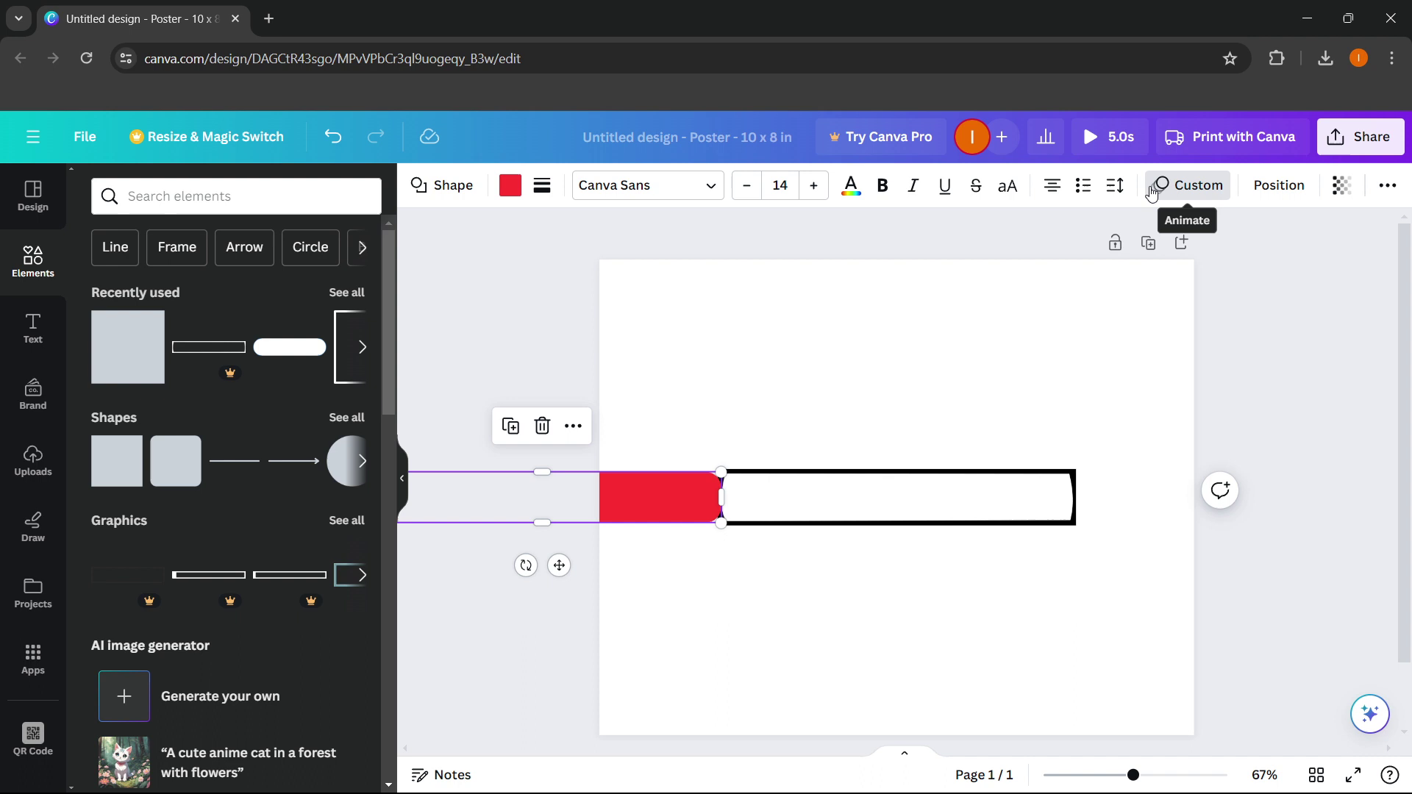
click(1187, 187)
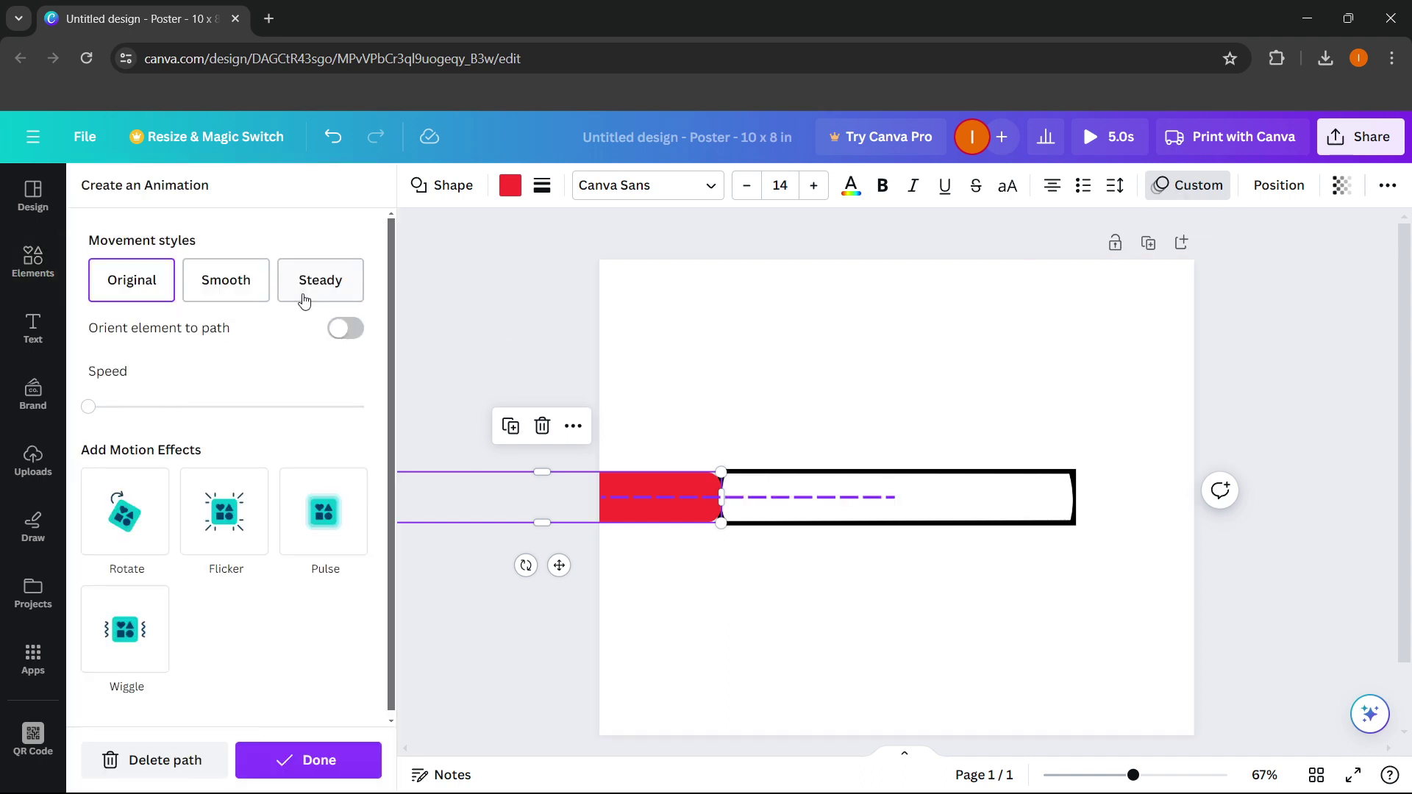
click(319, 287)
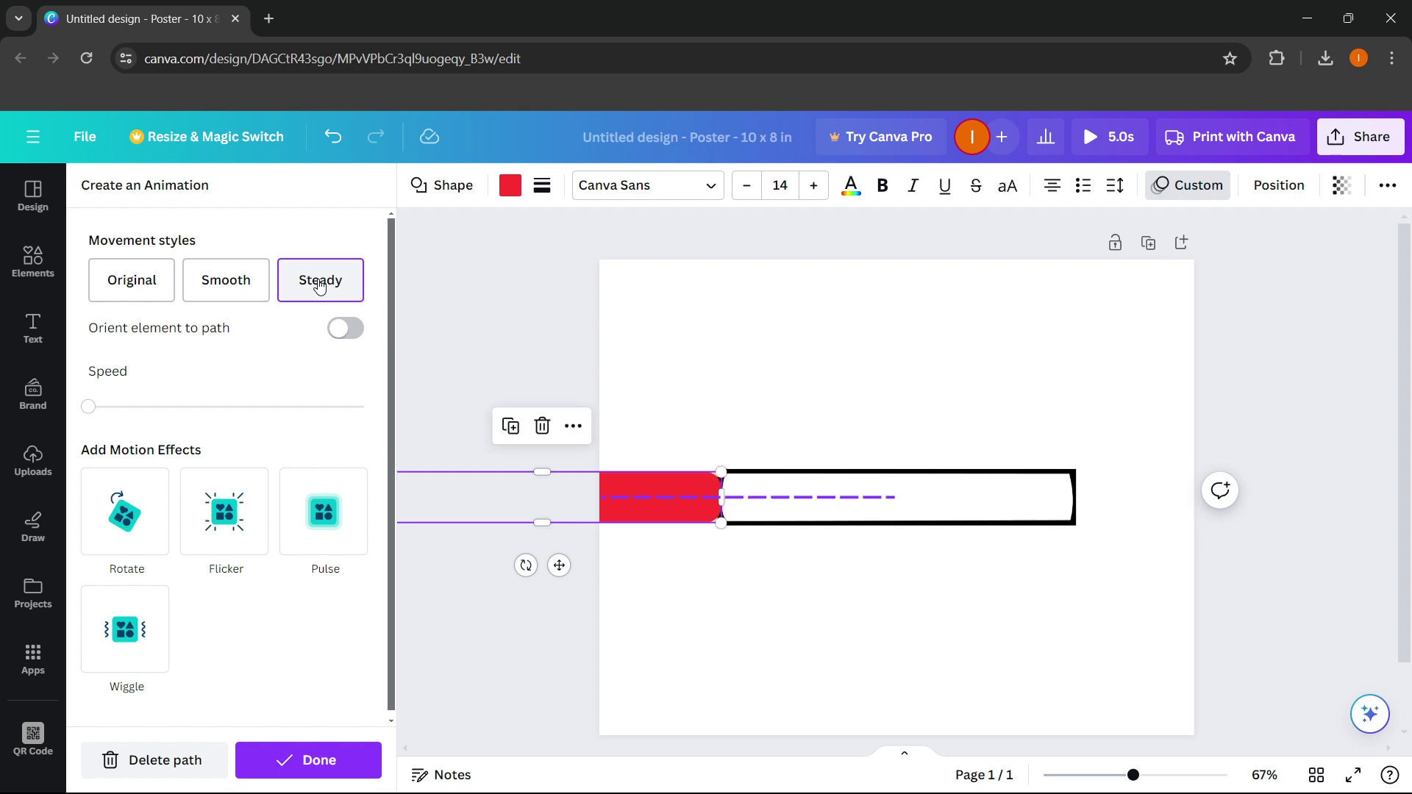
click(696, 401)
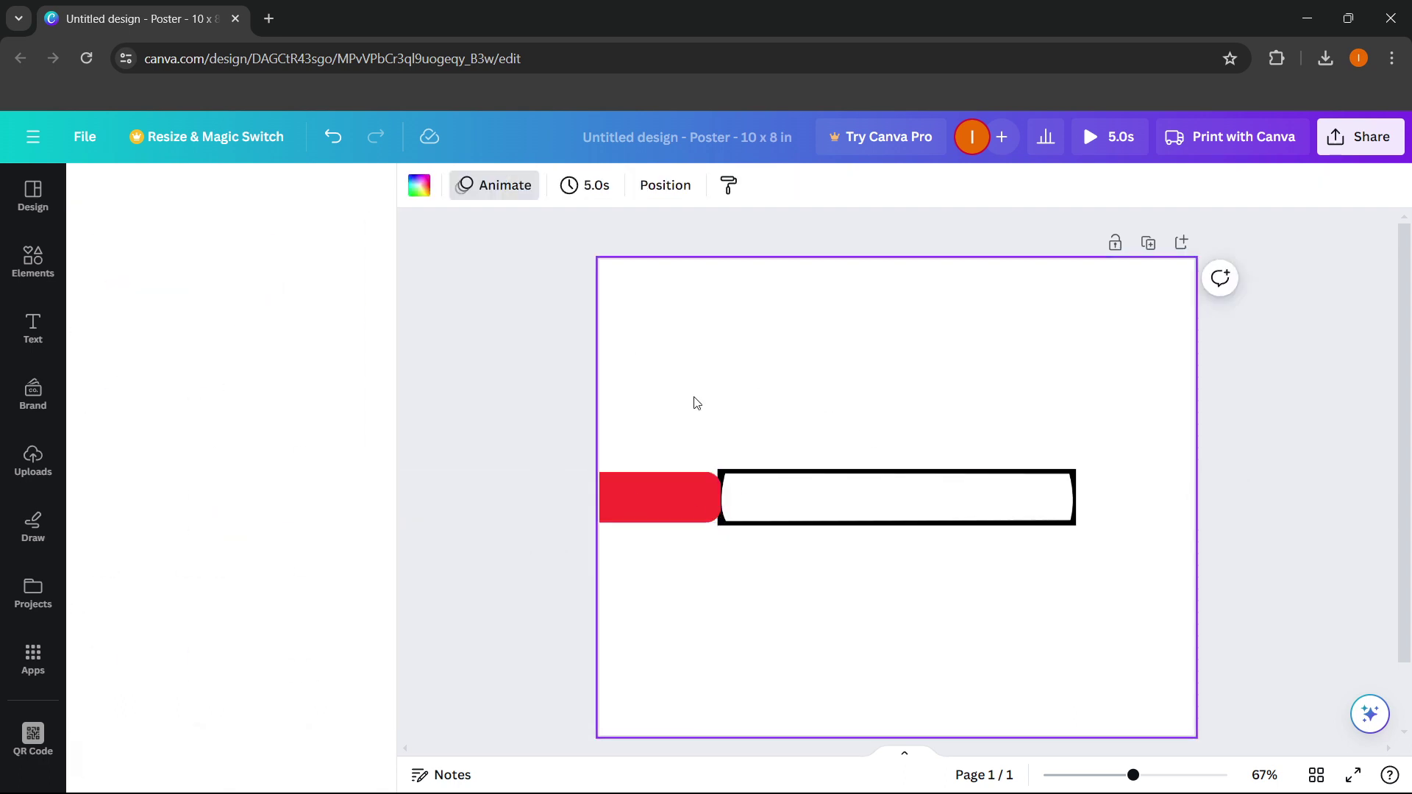
click(647, 503)
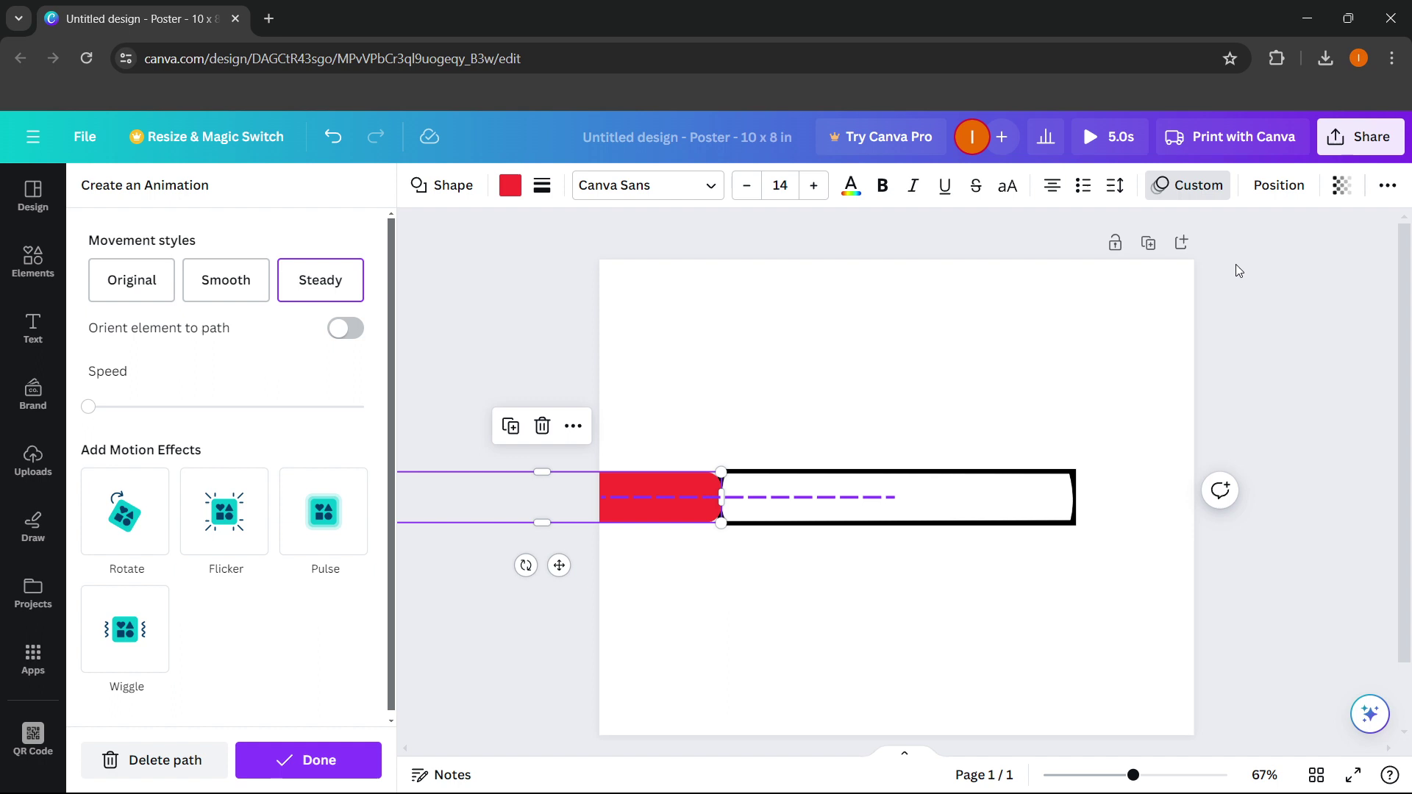
Send the red bar one layer Backward and preview the animation
click(1280, 187)
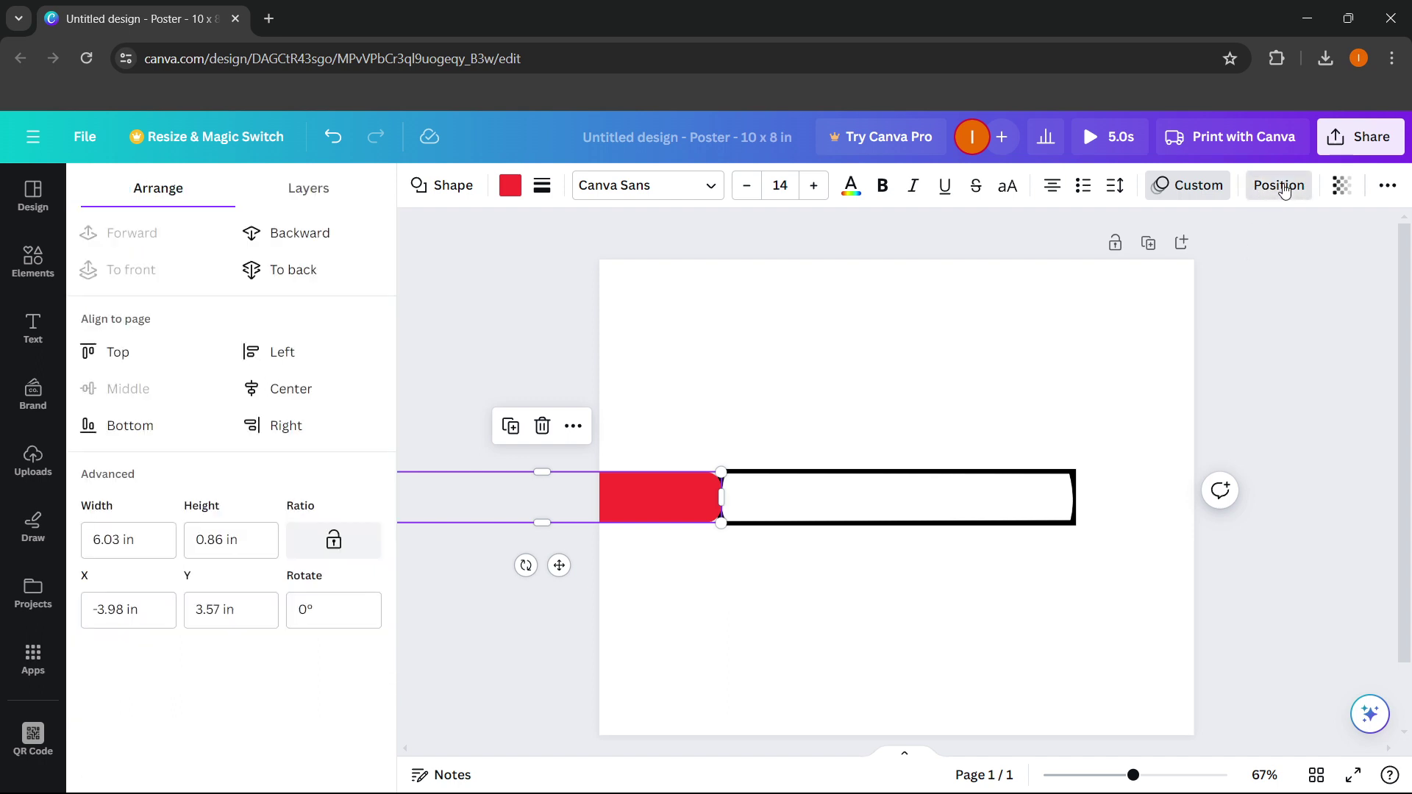
click(303, 235)
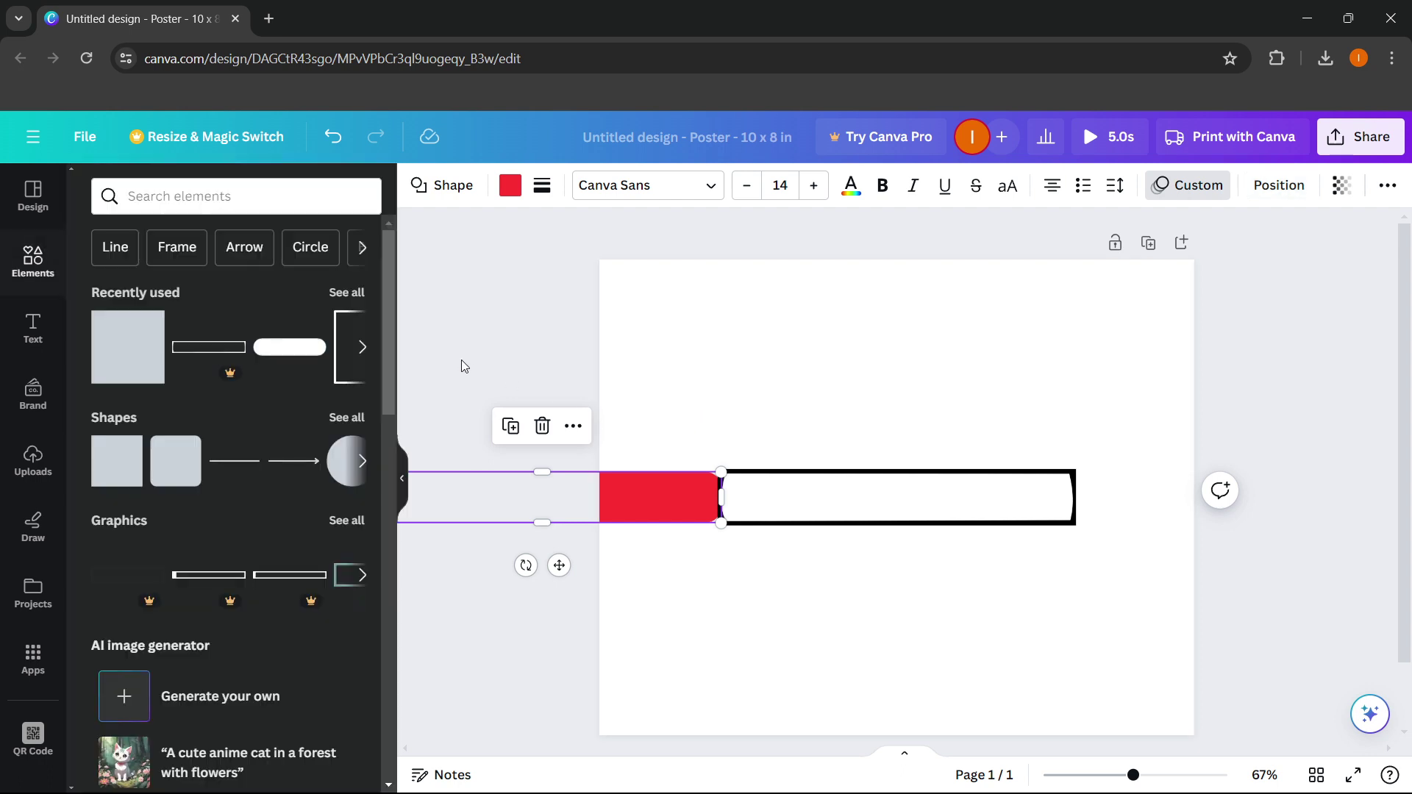
click(1089, 138)
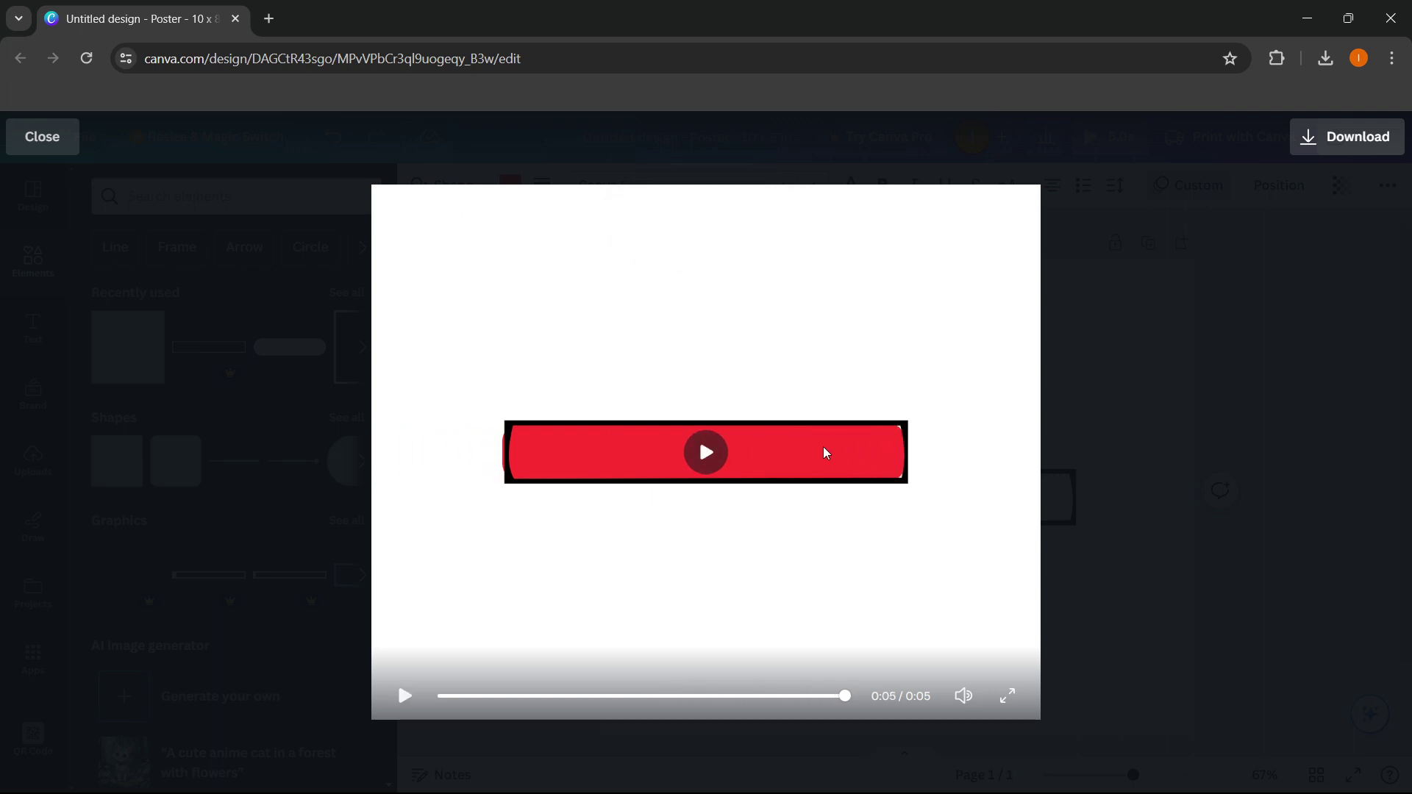
click(1205, 237)
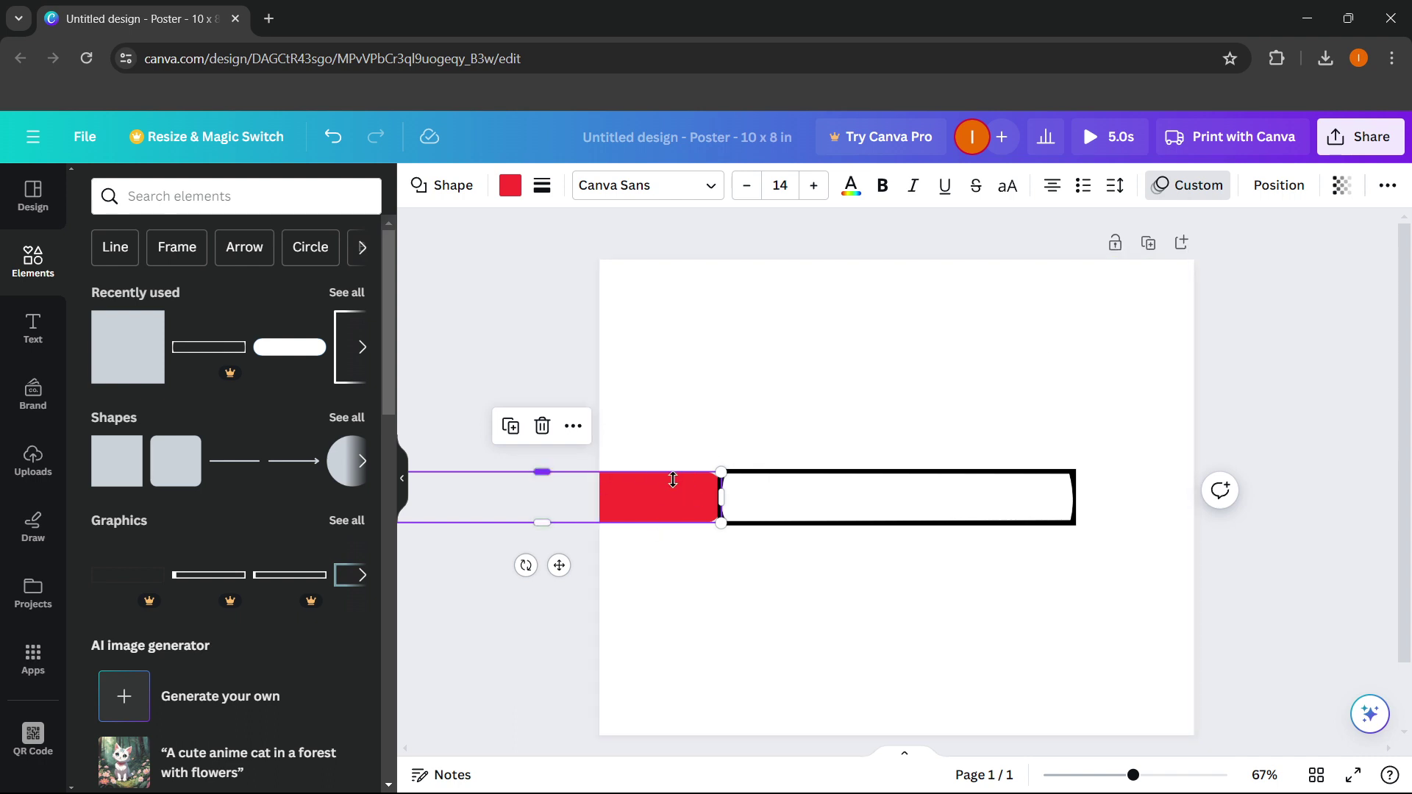
Add a square and fill it white #ffffff
click(696, 450)
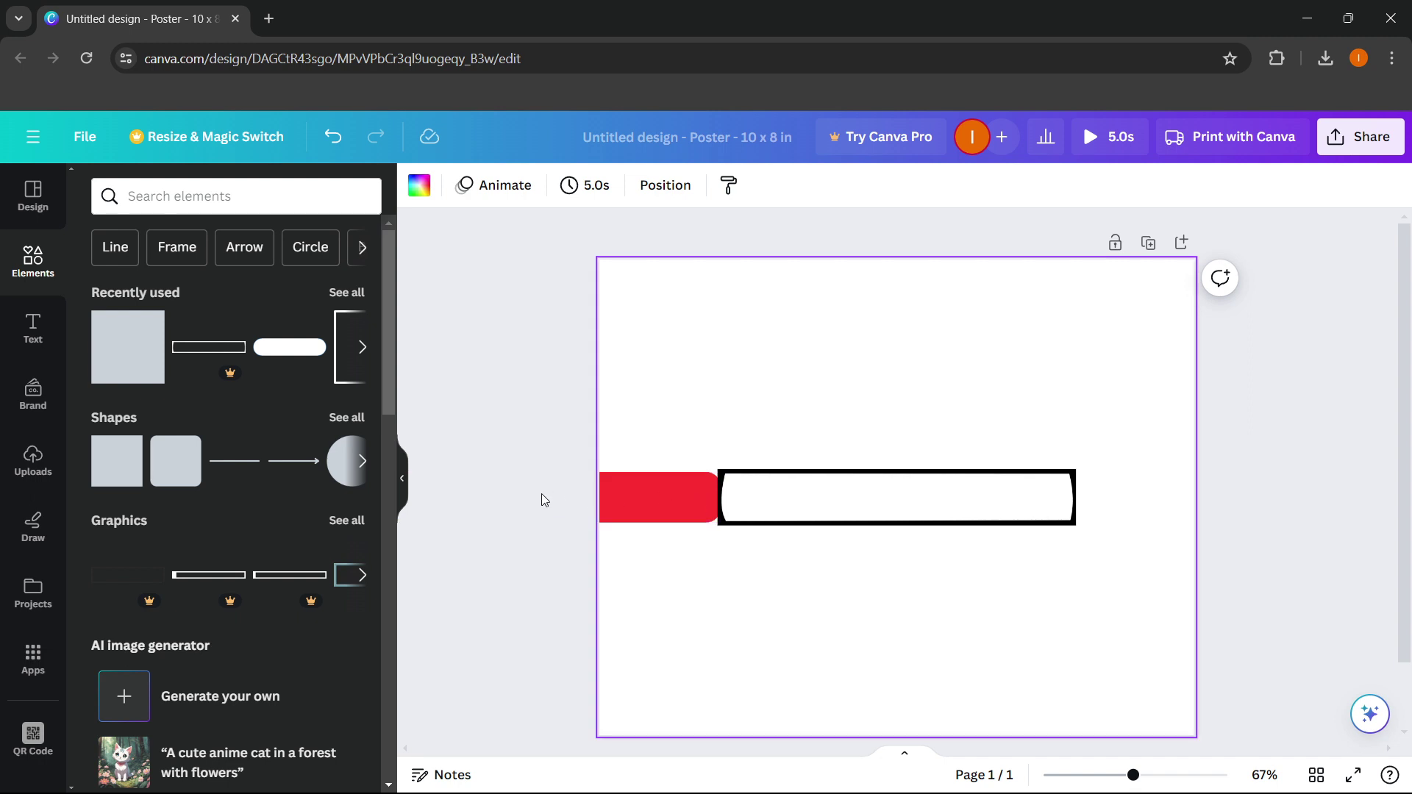
click(108, 471)
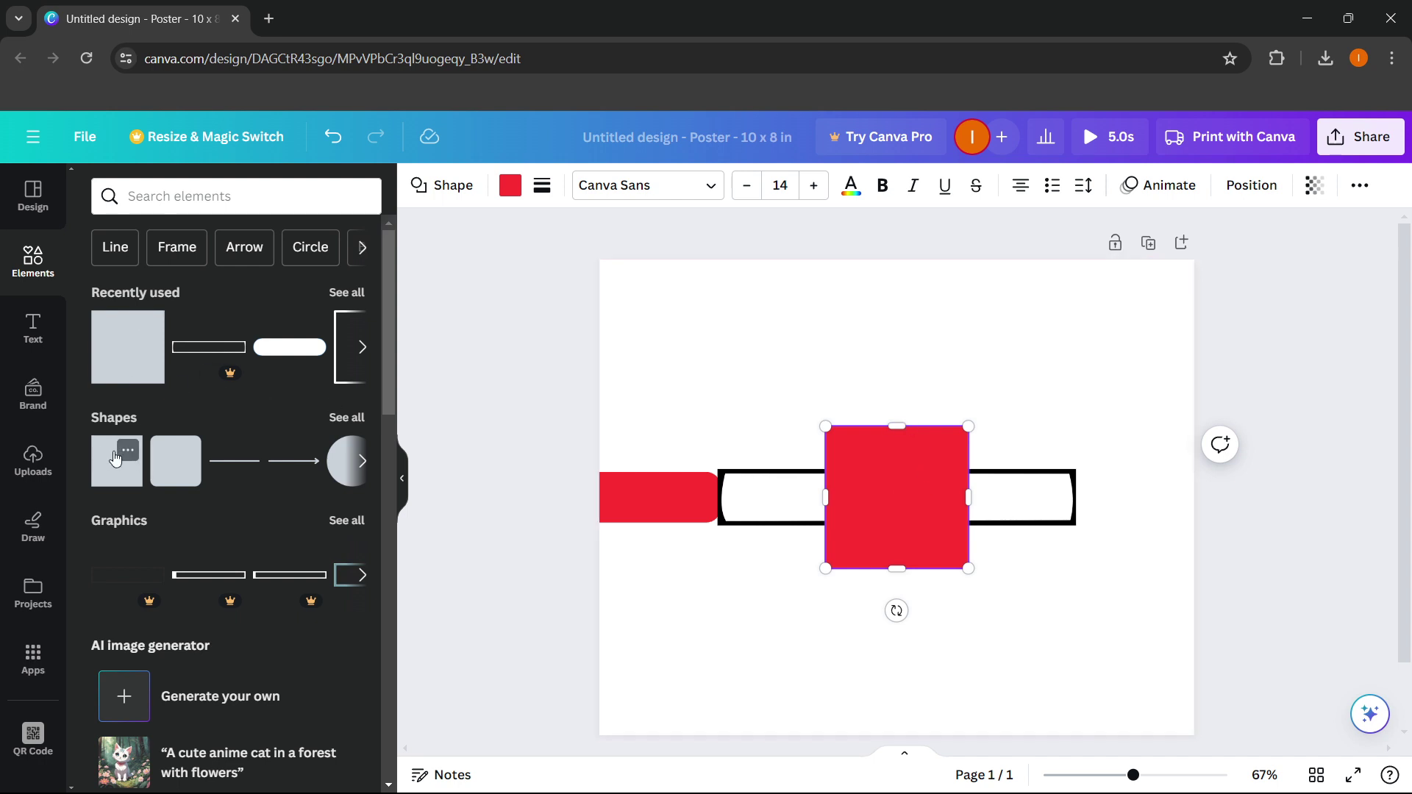
double_click(871, 460)
click(892, 404)
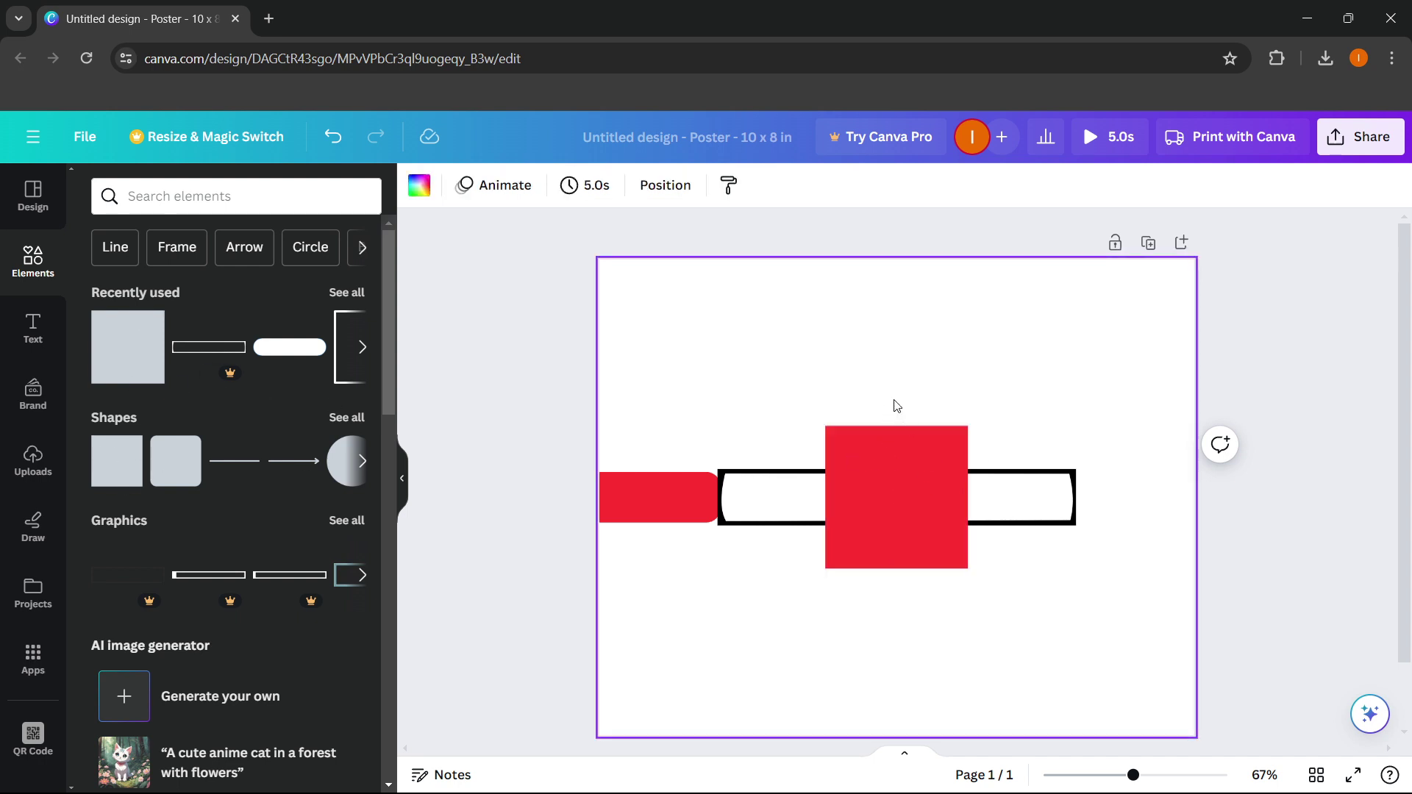
click(917, 443)
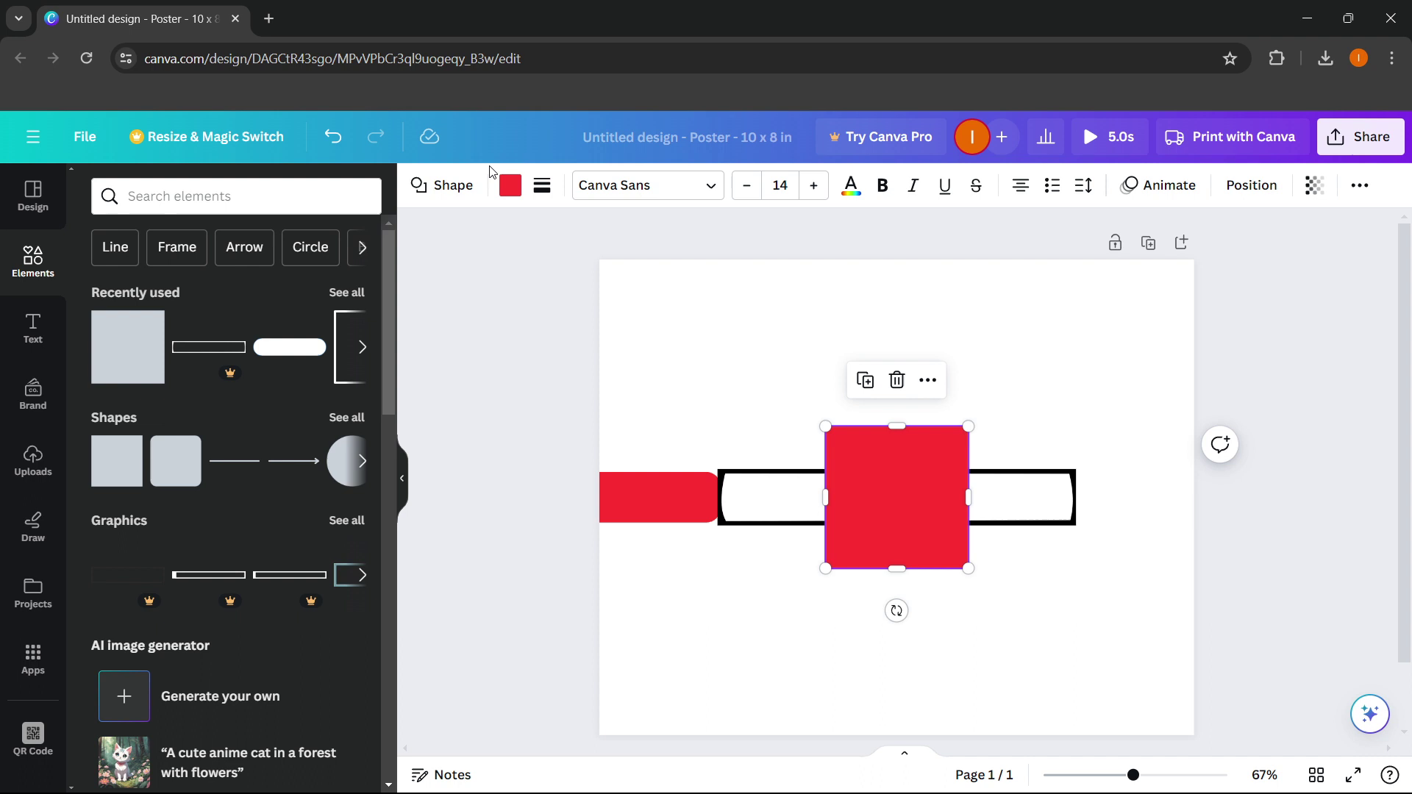
click(510, 185)
click(301, 312)
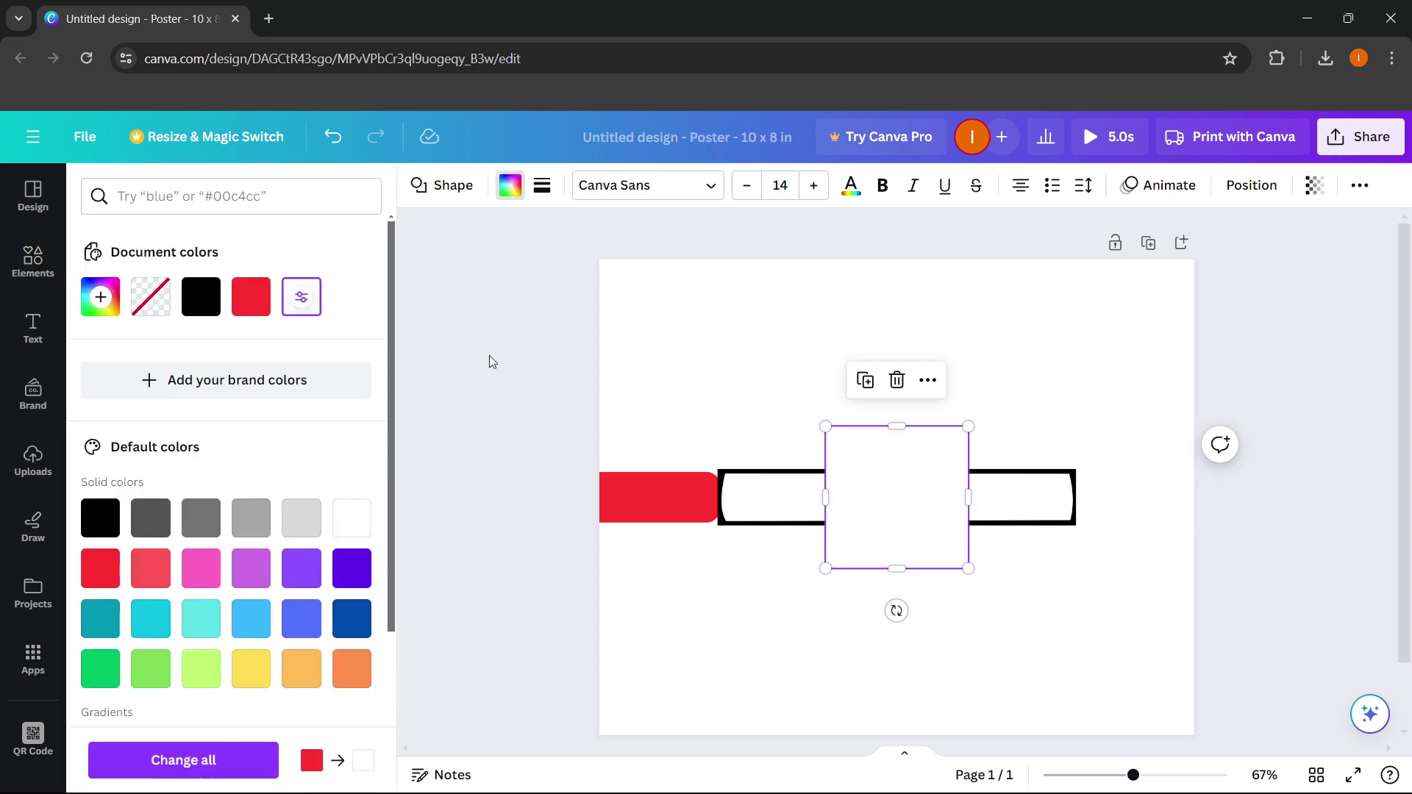
Place the white square over the red bar's left overflow beside the box
drag(930, 463, 678, 455)
click(864, 416)
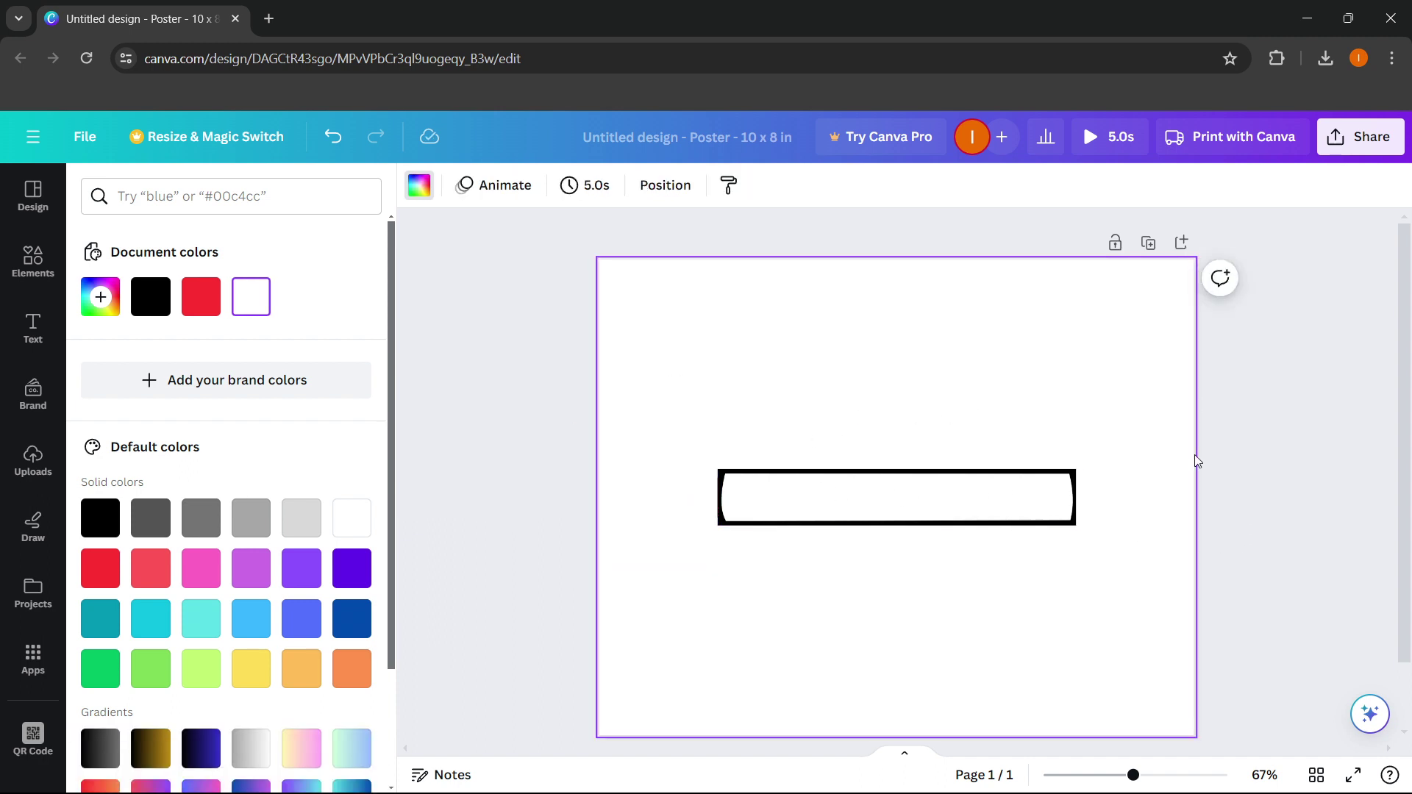
scroll(1192, 463, down, 1)
scroll(1185, 438, up, 1)
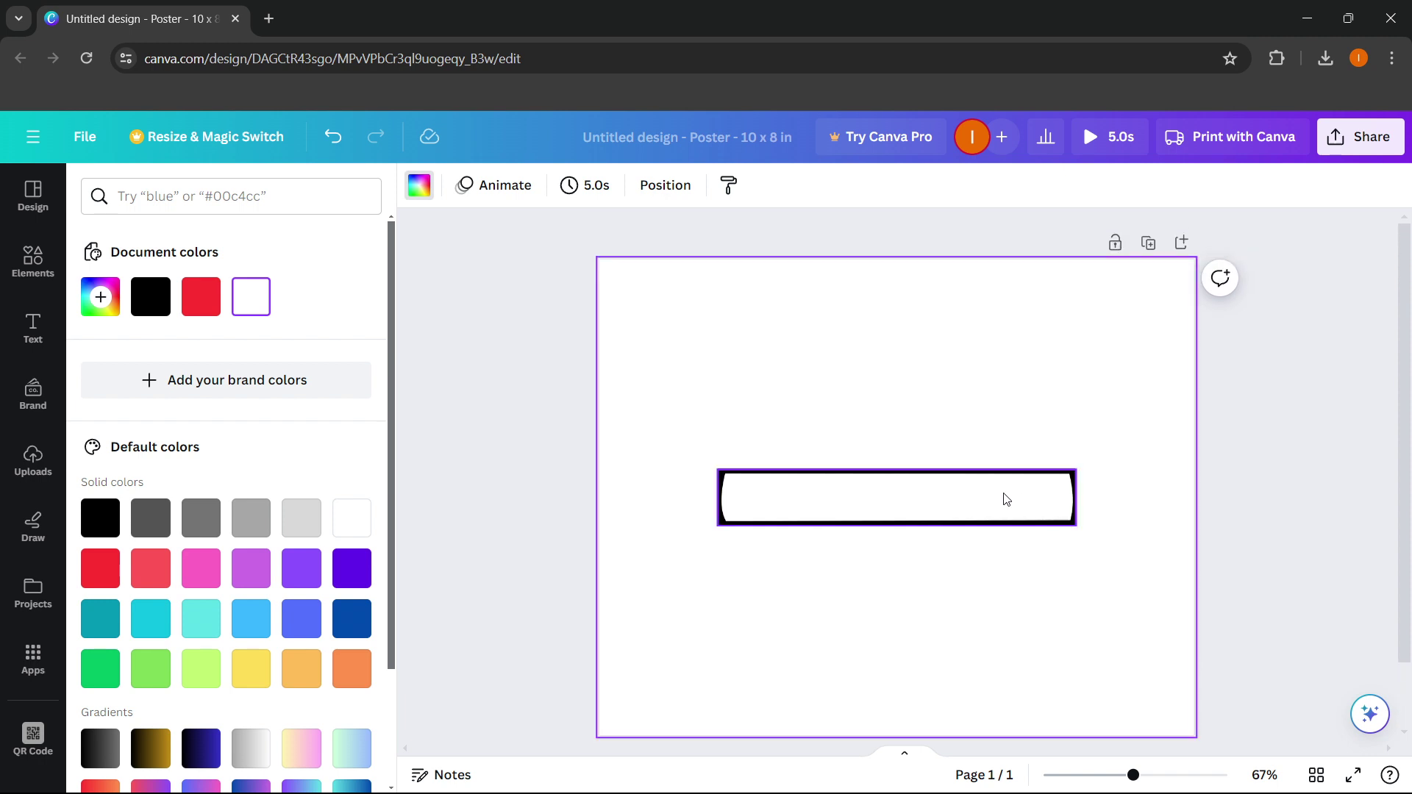
click(1095, 139)
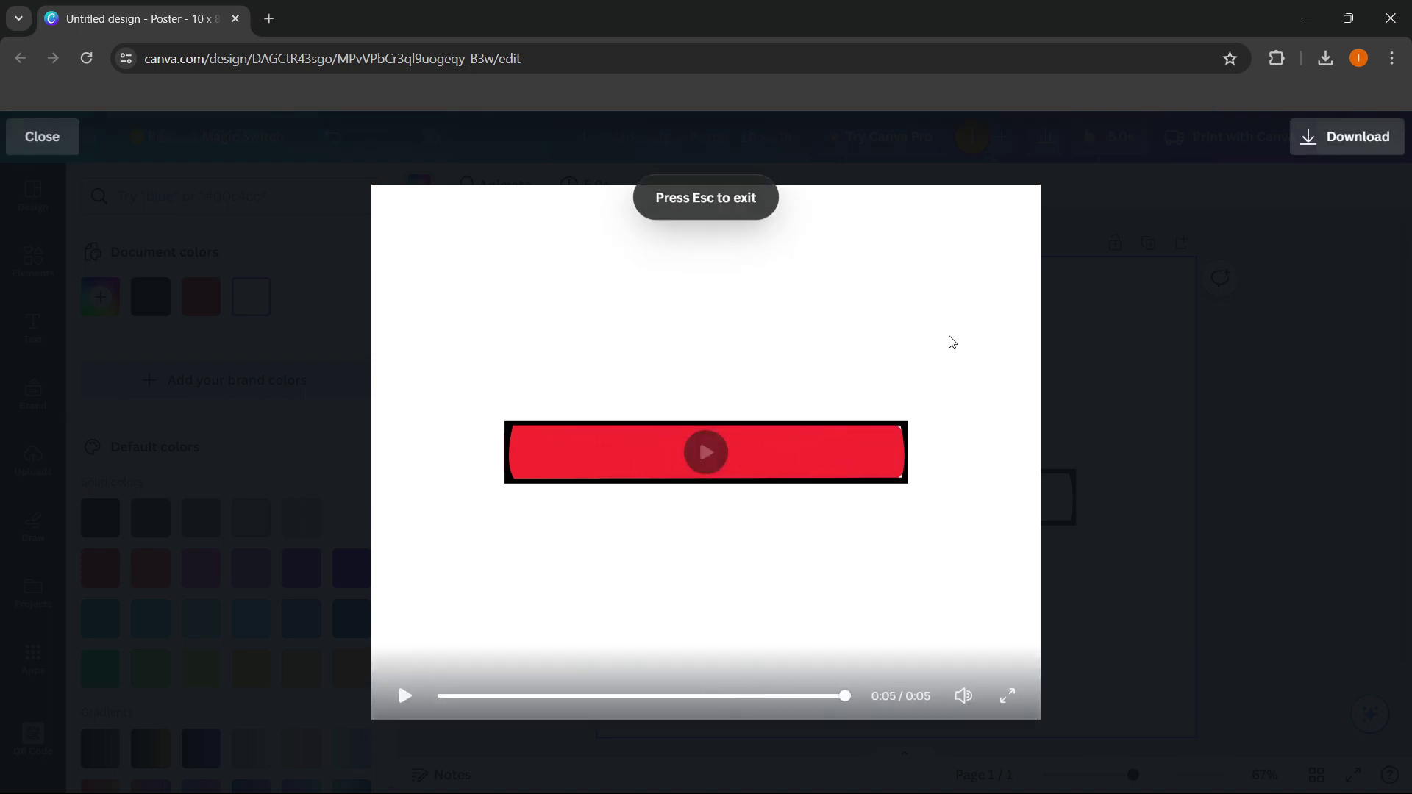
click(1102, 298)
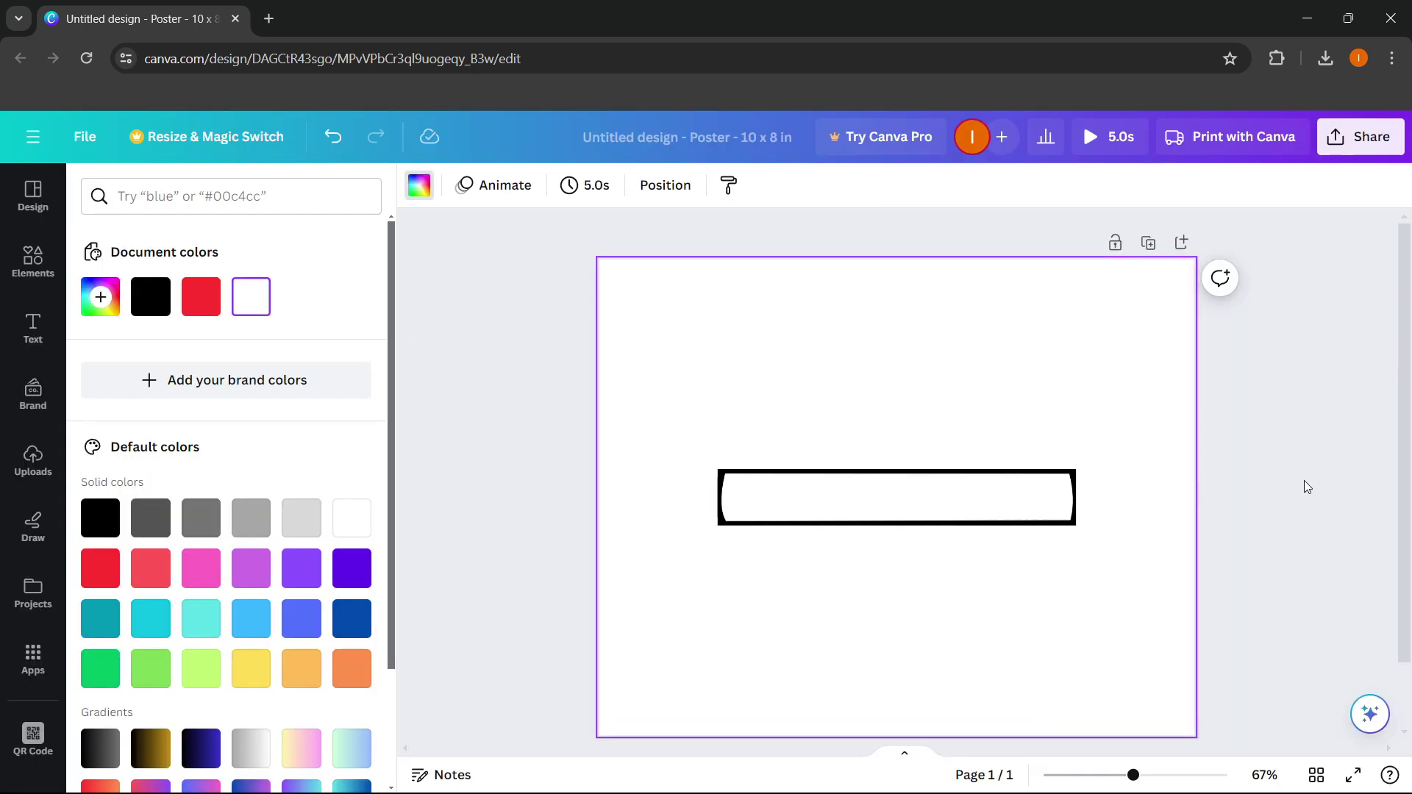
click(1372, 142)
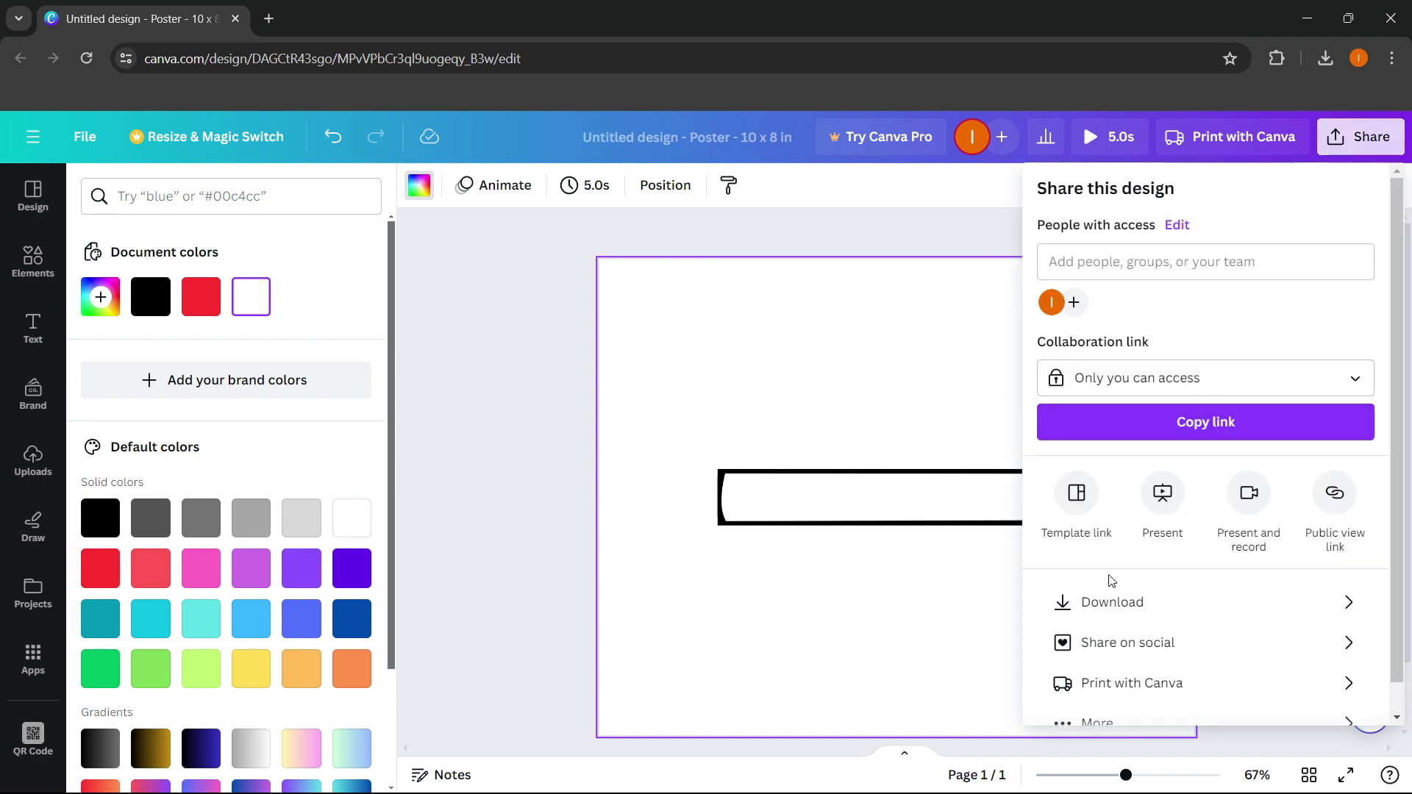
click(1112, 602)
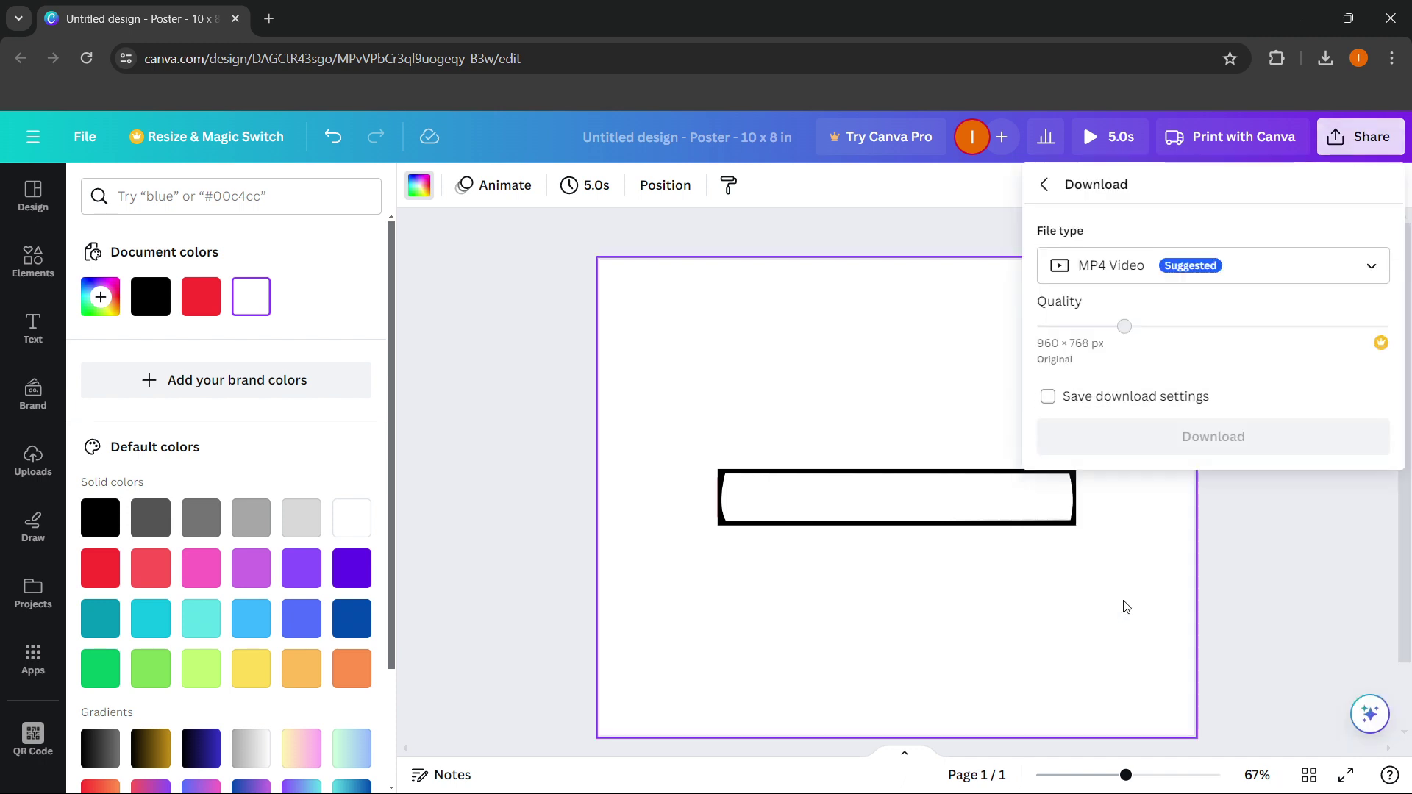
click(1221, 265)
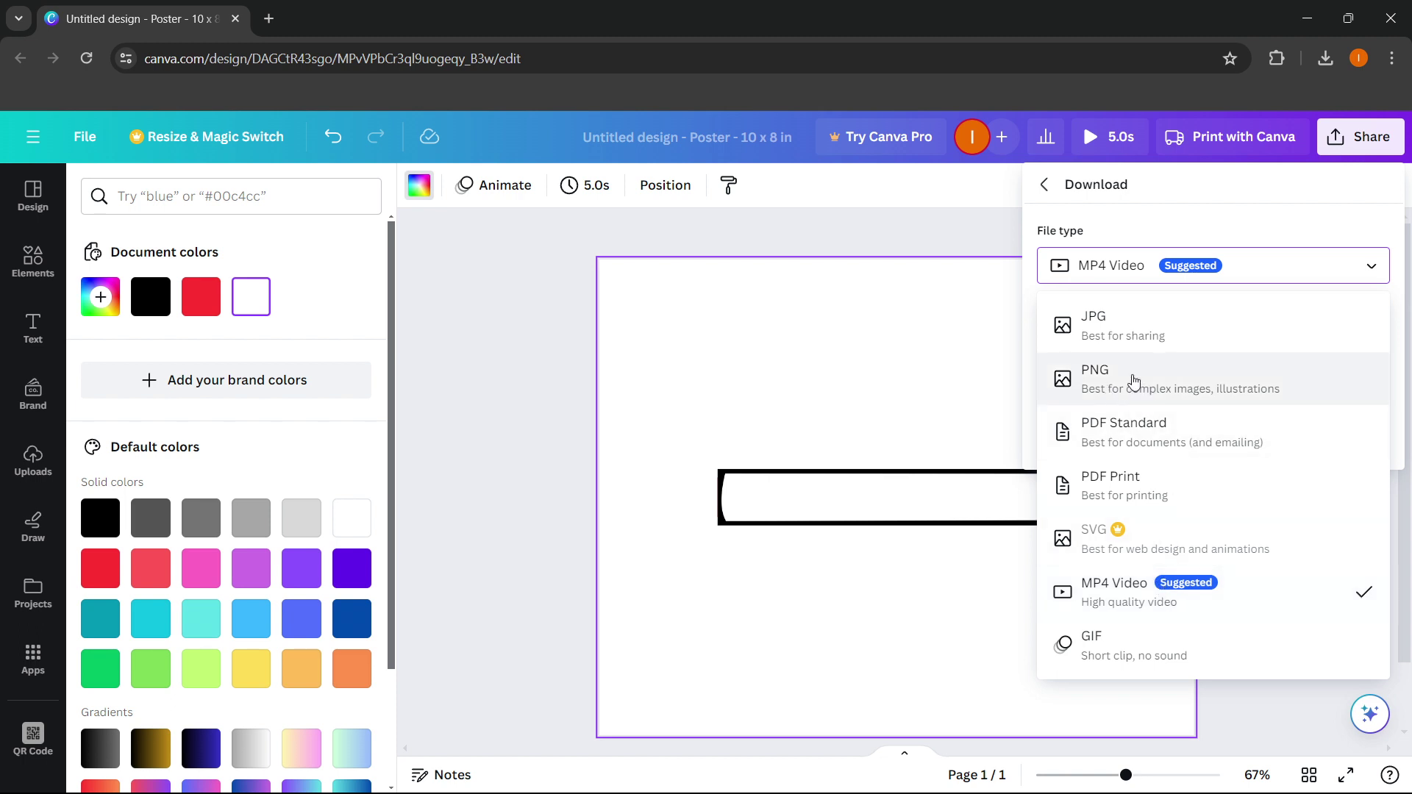
click(907, 230)
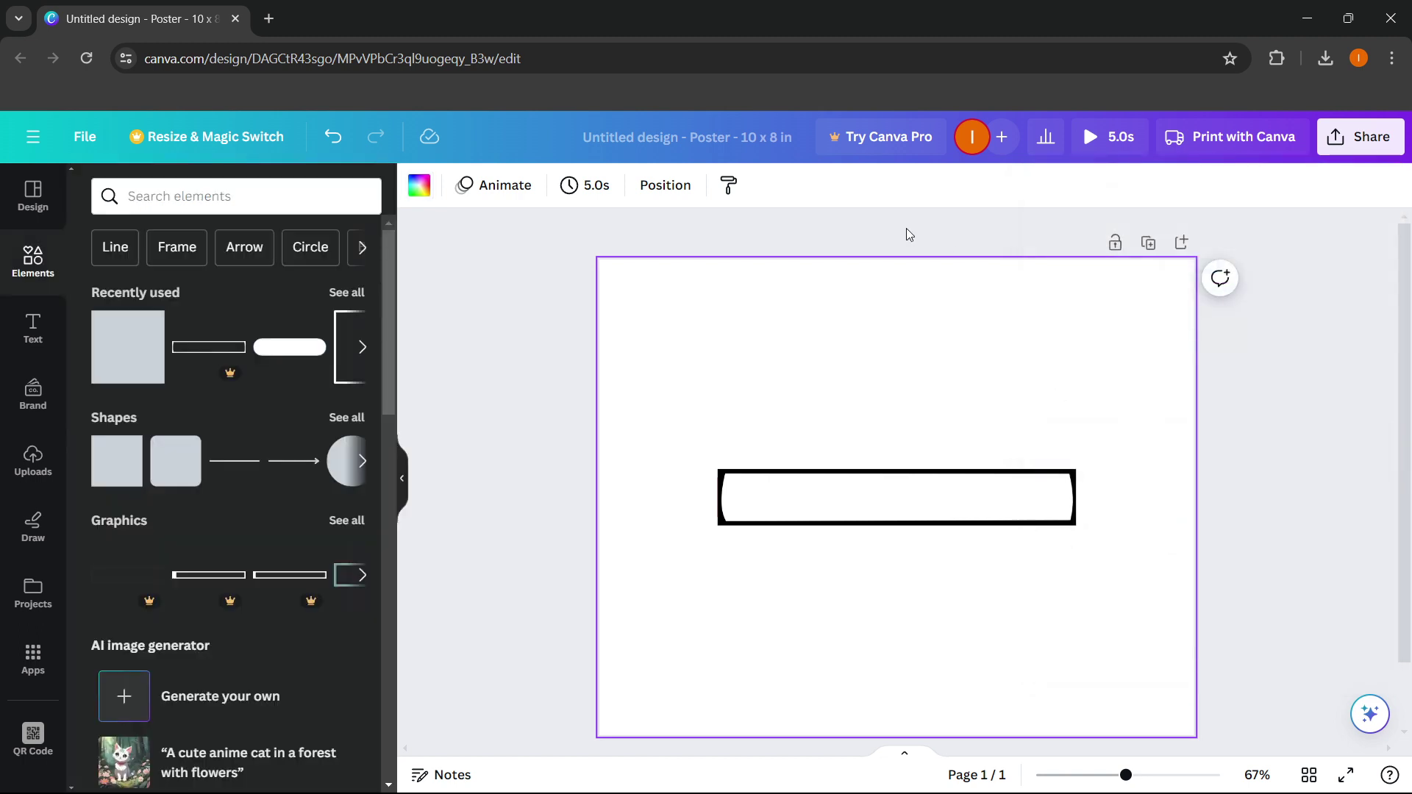
click(868, 240)
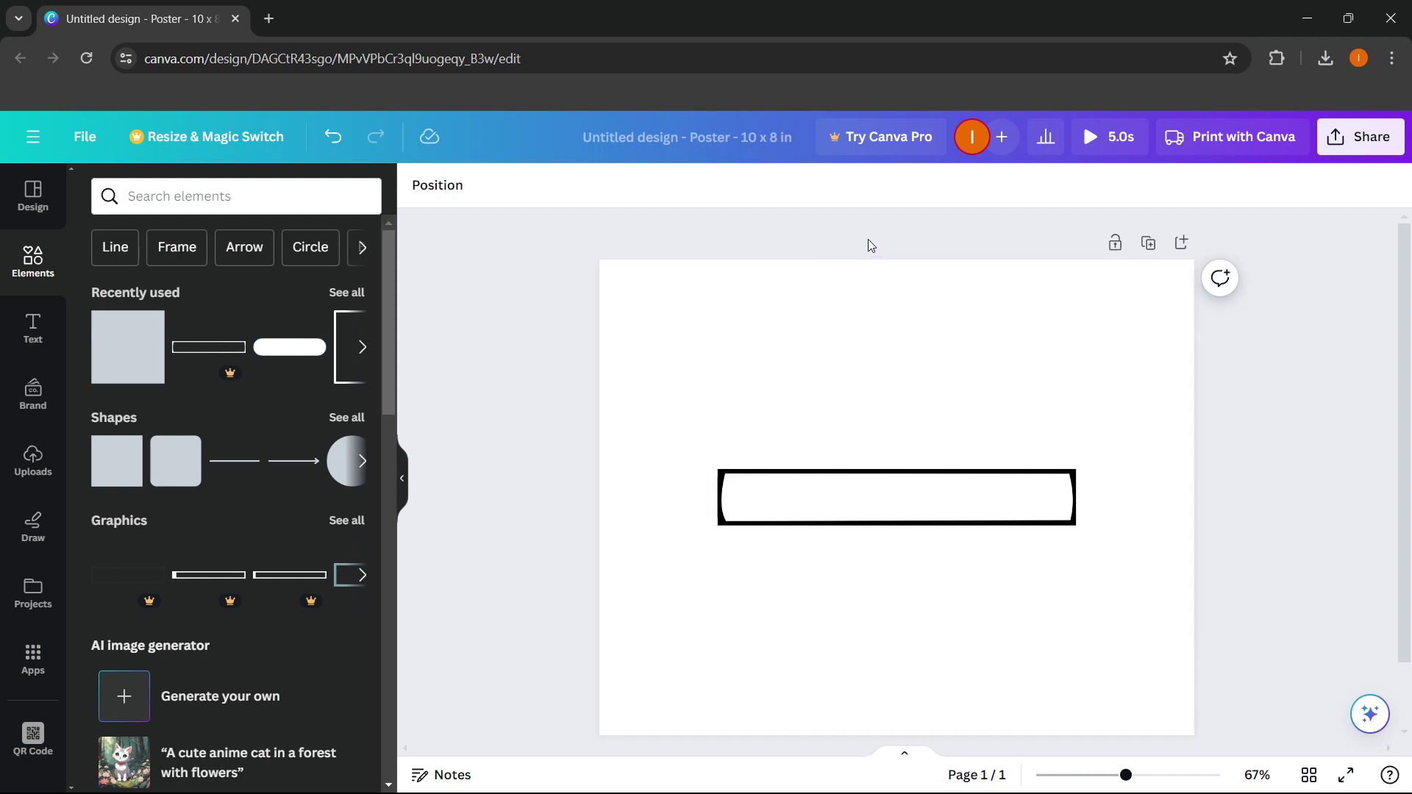